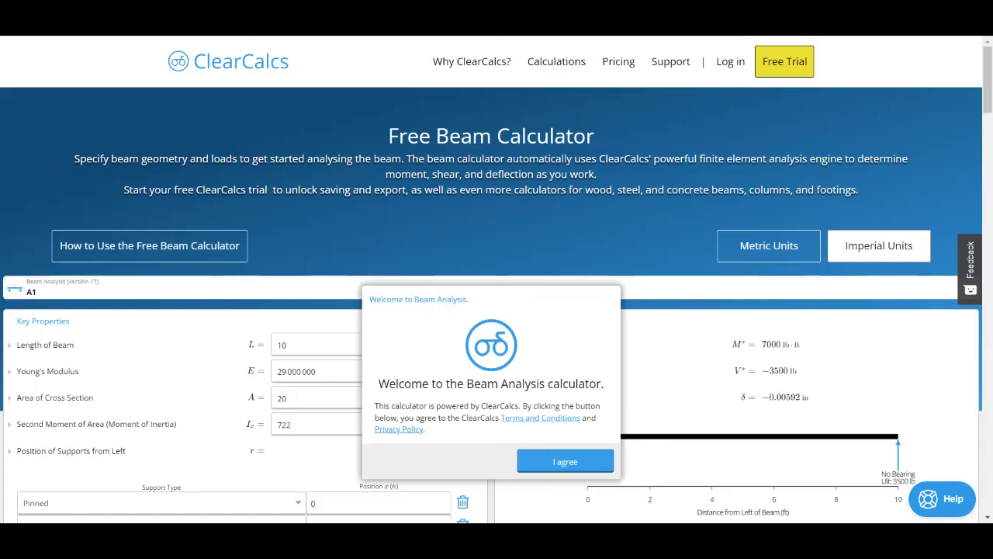
- Agree to the terms in the Beam Analysis welcome message to unlock the free calculator
{"action": "left_click_drag", "start_coordinate": [389, 141], "coordinate": [595, 136]}
{"action": "left_click", "coordinate": [597, 140]}
{"action": "scroll", "coordinate": [448, 252], "scroll_direction": "down", "scroll_amount": 2}
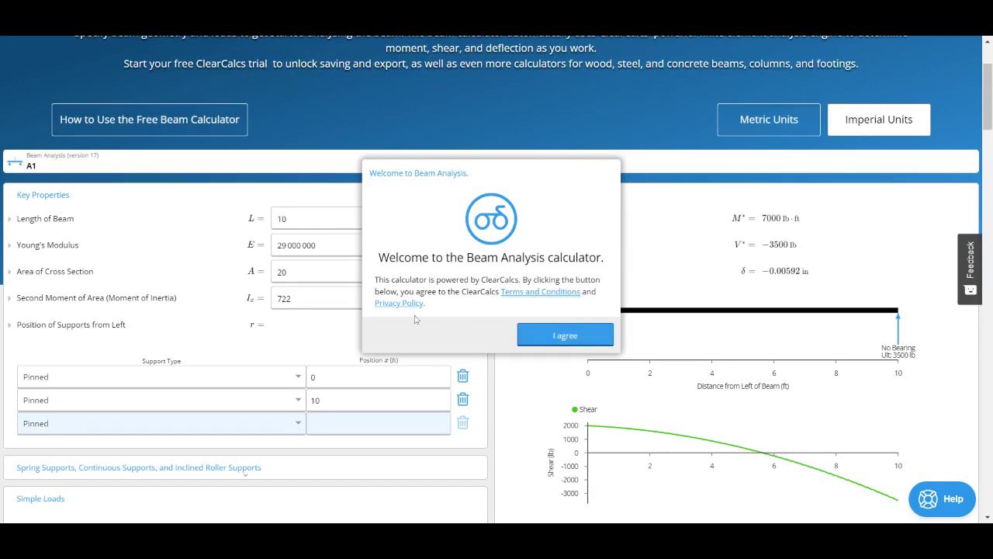
{"action": "left_click", "coordinate": [590, 337]}
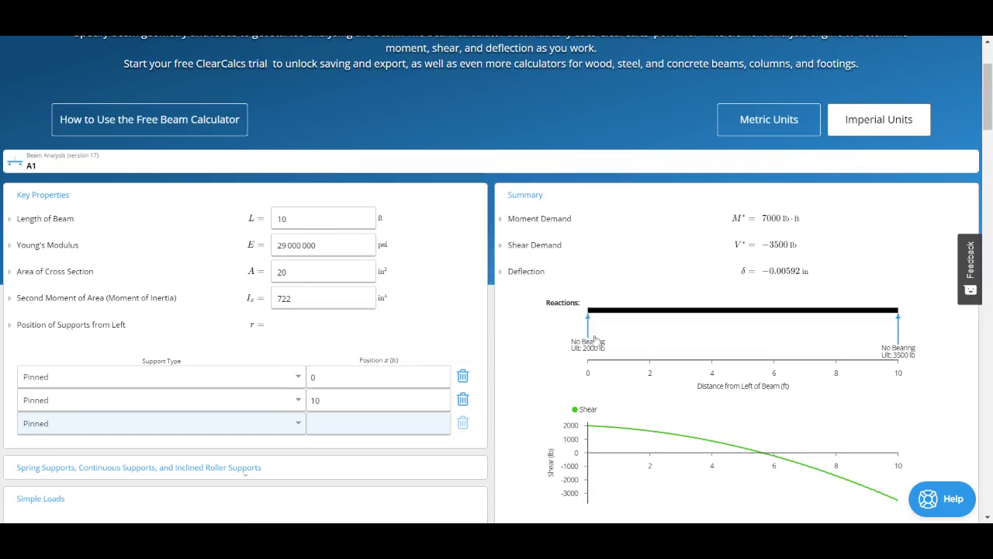
- Open the guide on how to use the Free Beam Calculator, skim its sections, and return to the calculator
{"action": "scroll", "coordinate": [594, 340], "scroll_direction": "up", "scroll_amount": 2}
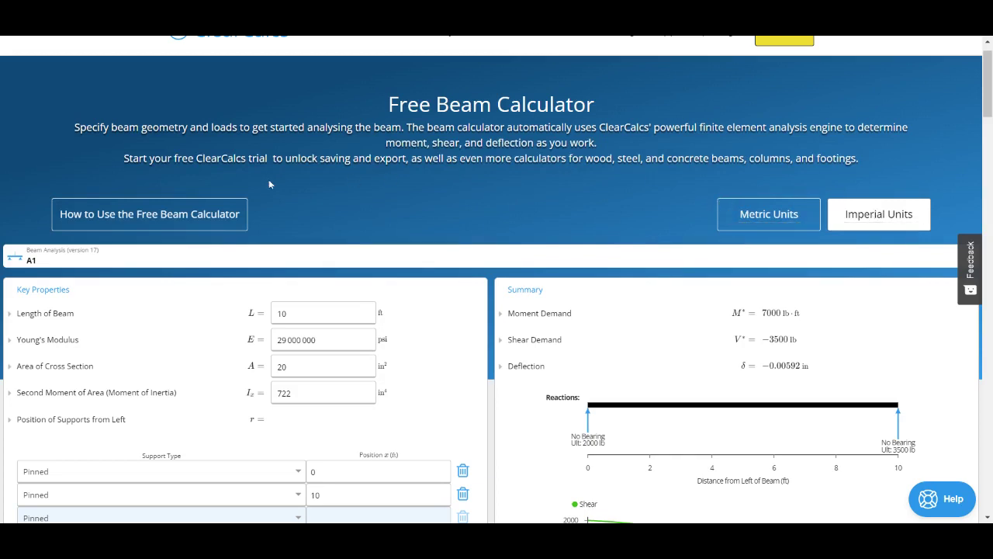
{"action": "left_click", "coordinate": [185, 220]}
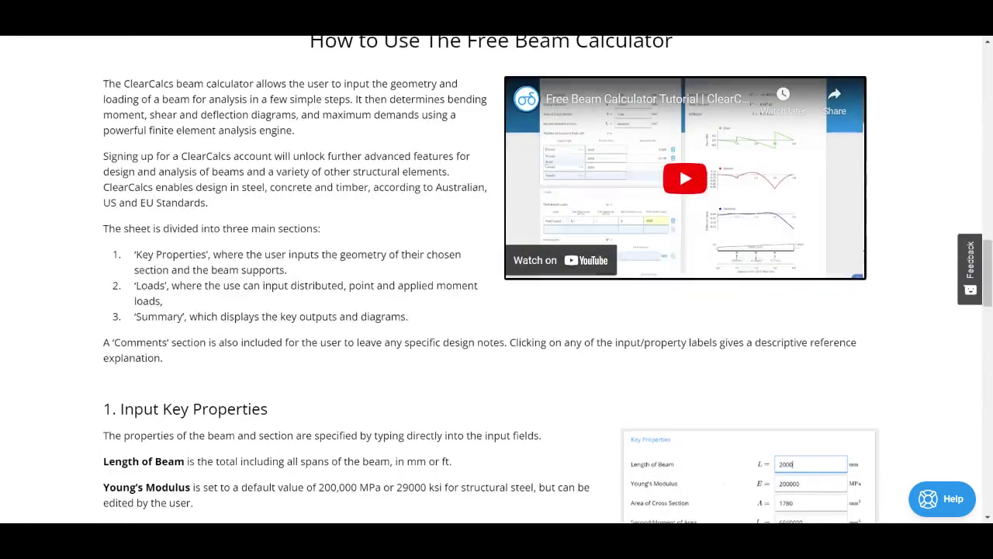
{"action": "scroll", "coordinate": [497, 279], "scroll_direction": "down", "scroll_amount": 9}
{"action": "scroll", "coordinate": [497, 280], "scroll_direction": "down", "scroll_amount": 10}
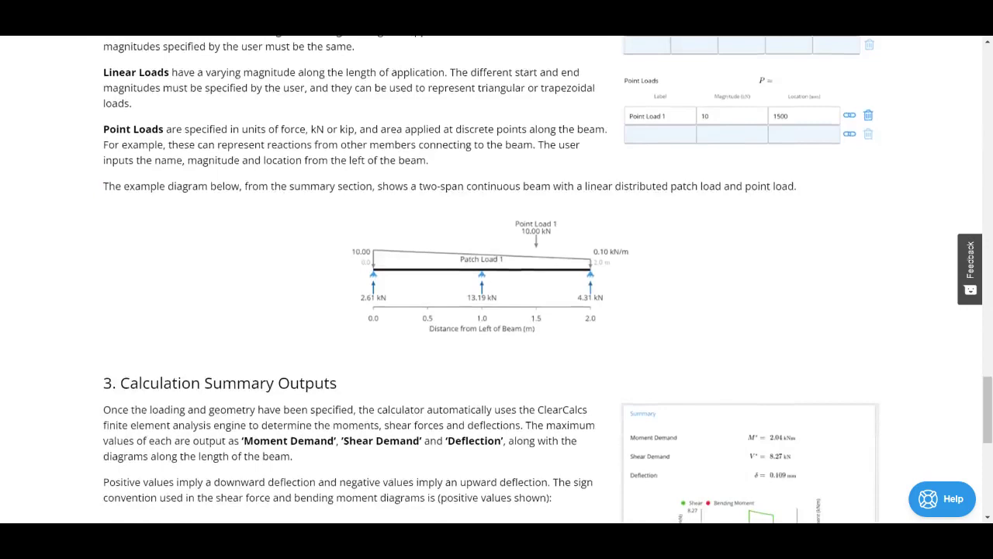
{"action": "scroll", "coordinate": [496, 280], "scroll_direction": "up", "scroll_amount": 20}
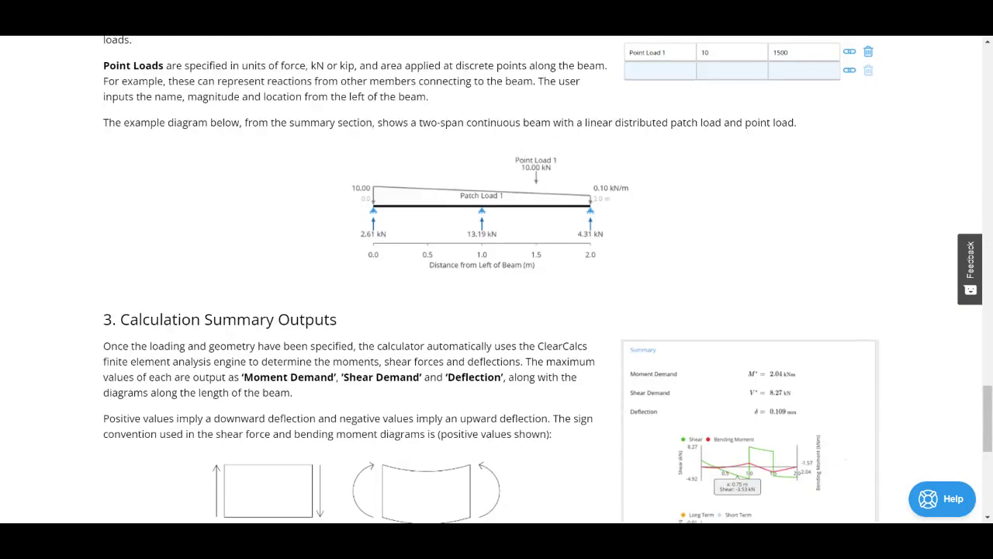
{"action": "scroll", "coordinate": [496, 279], "scroll_direction": "down", "scroll_amount": 3}
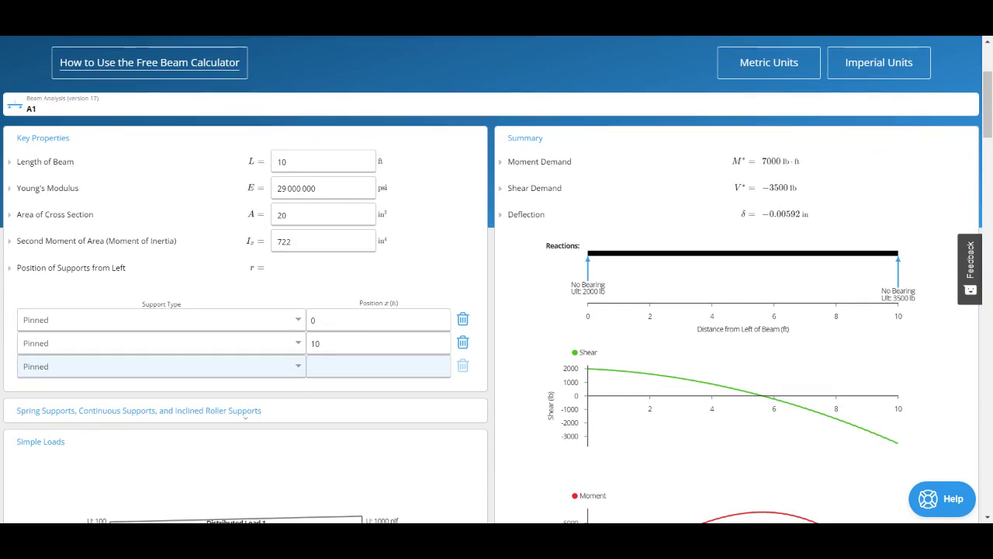
- Set the beam length to 30 ft and go through the Young's modulus, cross-section area and moment of inertia values
{"action": "left_click", "coordinate": [323, 162]}
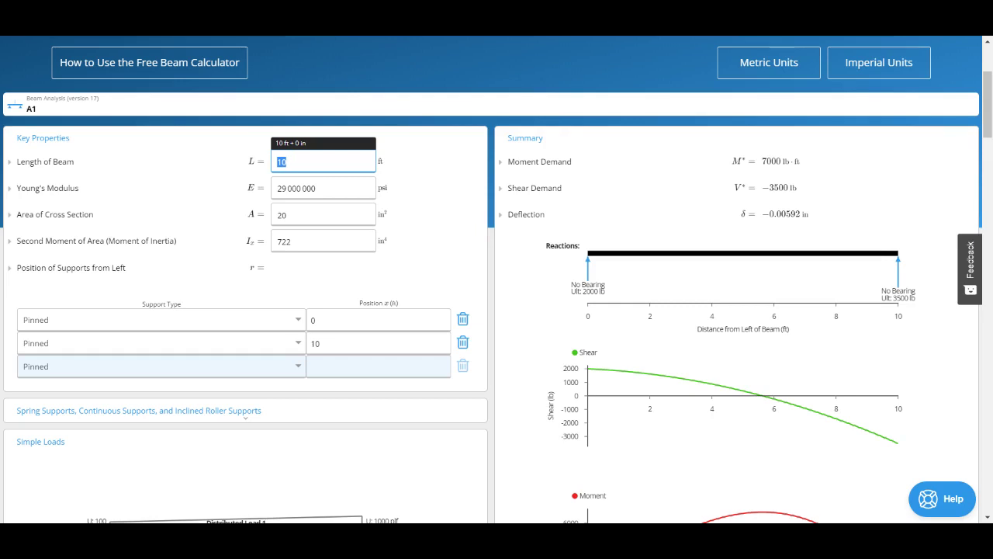
{"action": "type", "text": "30"}
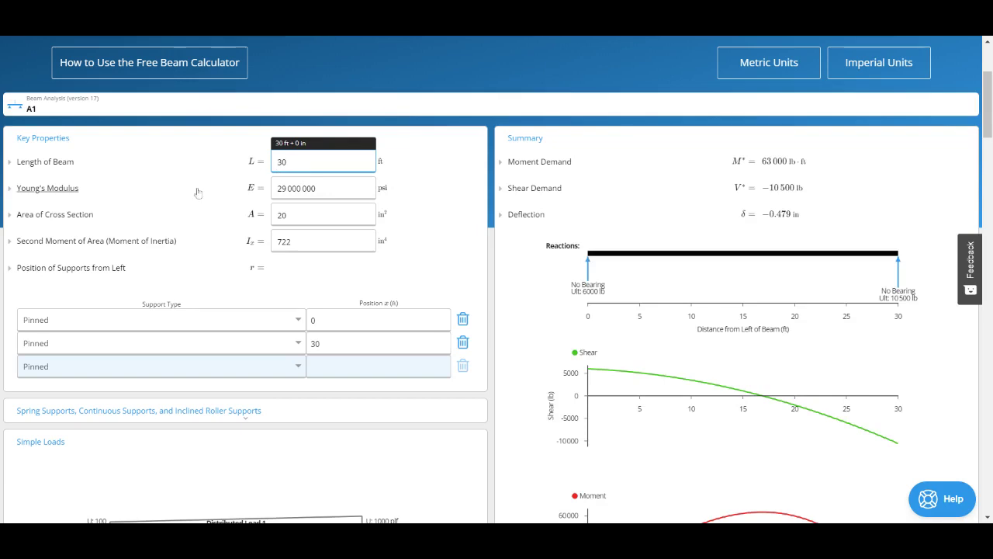
{"action": "left_click", "coordinate": [278, 188]}
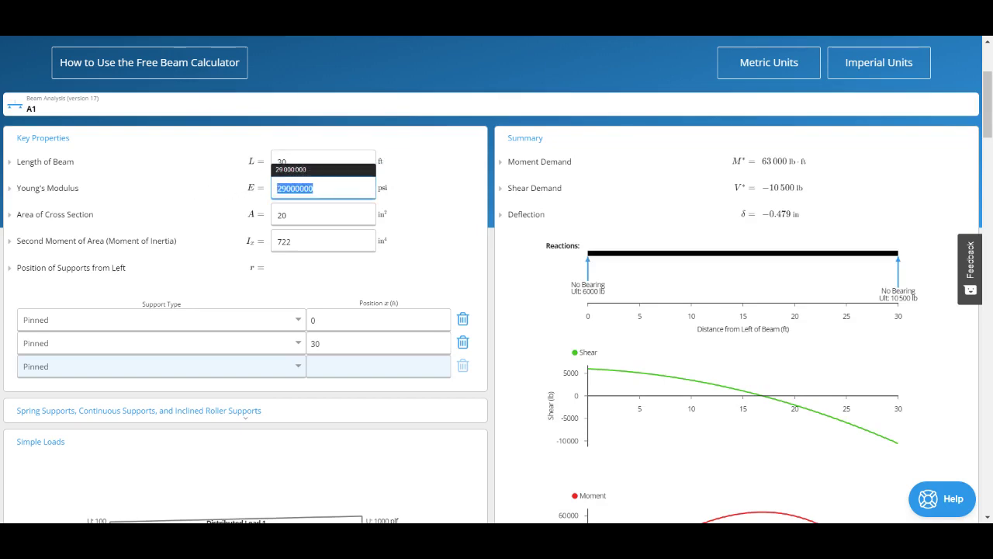
{"action": "left_click", "coordinate": [314, 187]}
{"action": "key", "text": "Tab"}
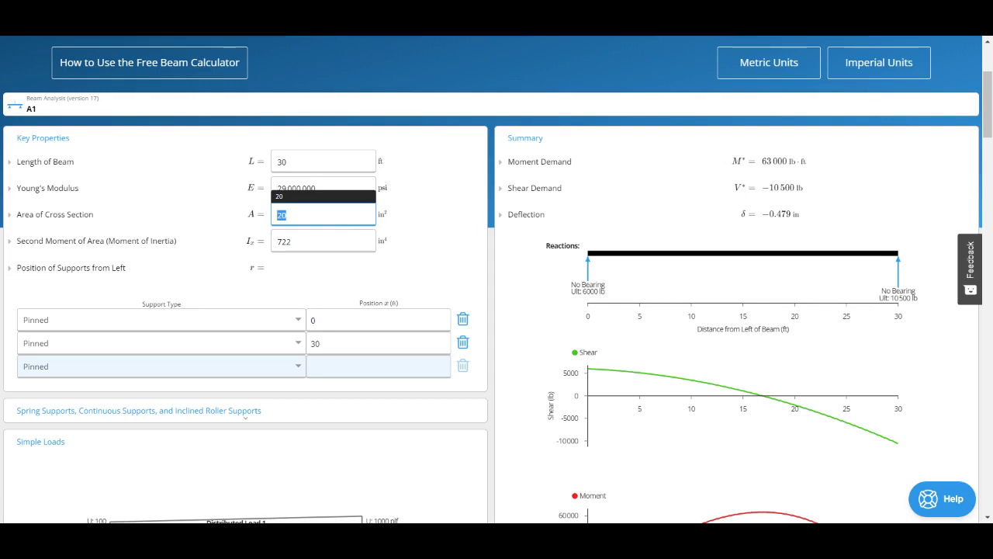
{"action": "key", "text": "Tab"}
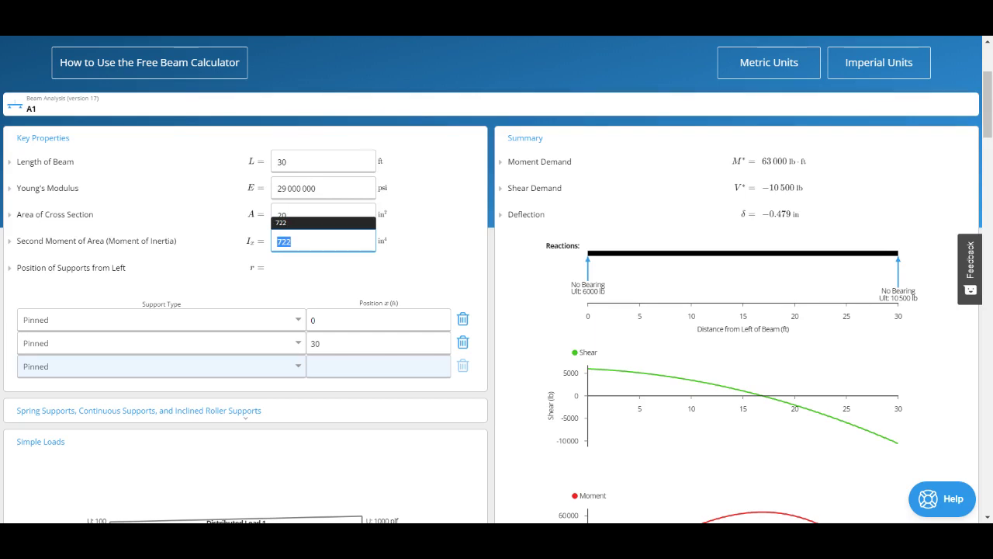
{"action": "scroll", "coordinate": [196, 233], "scroll_direction": "down", "scroll_amount": 1}
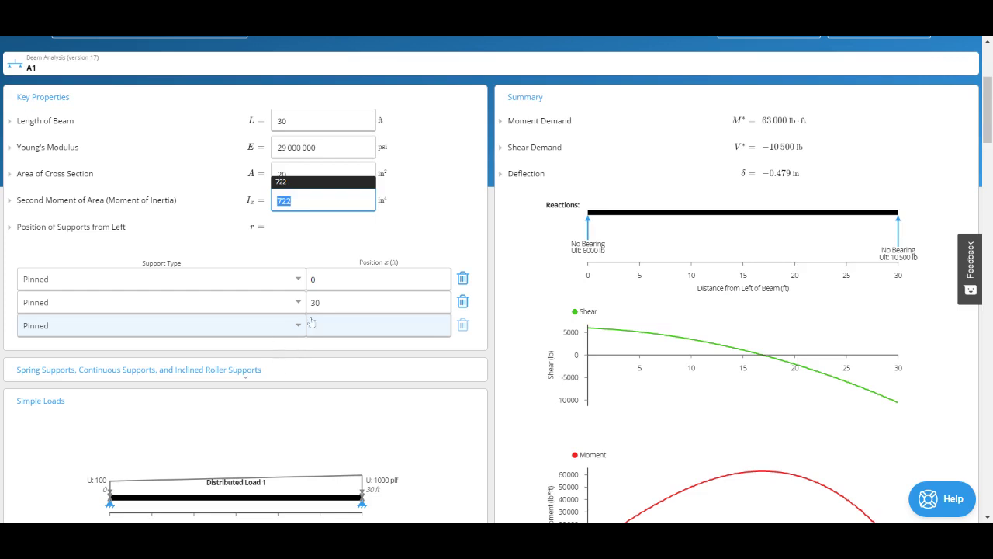
- Go through the support positions and change the support type at position 0 to Fixed
{"action": "left_click", "coordinate": [378, 279]}
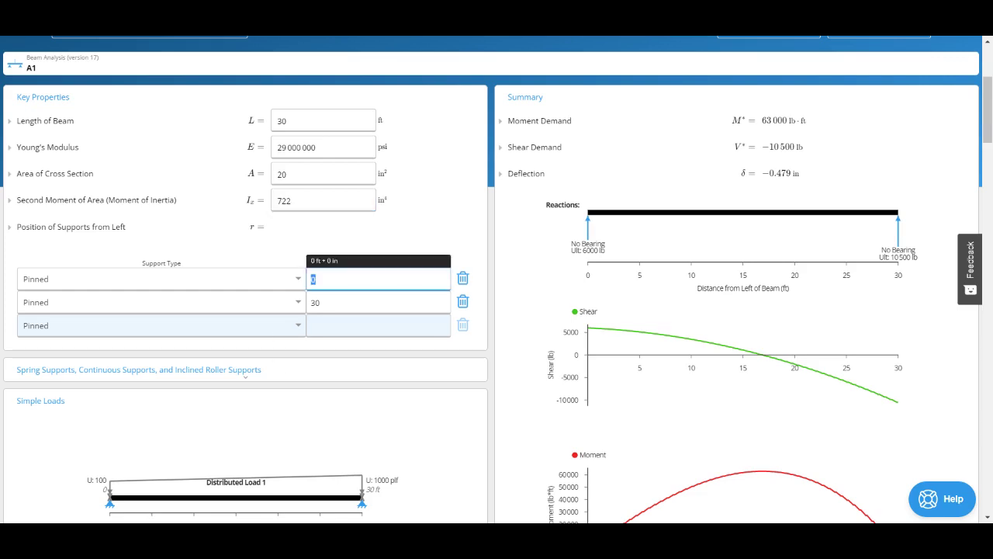
{"action": "key", "text": "Tab"}
{"action": "scroll", "coordinate": [135, 398], "scroll_direction": "down", "scroll_amount": 2}
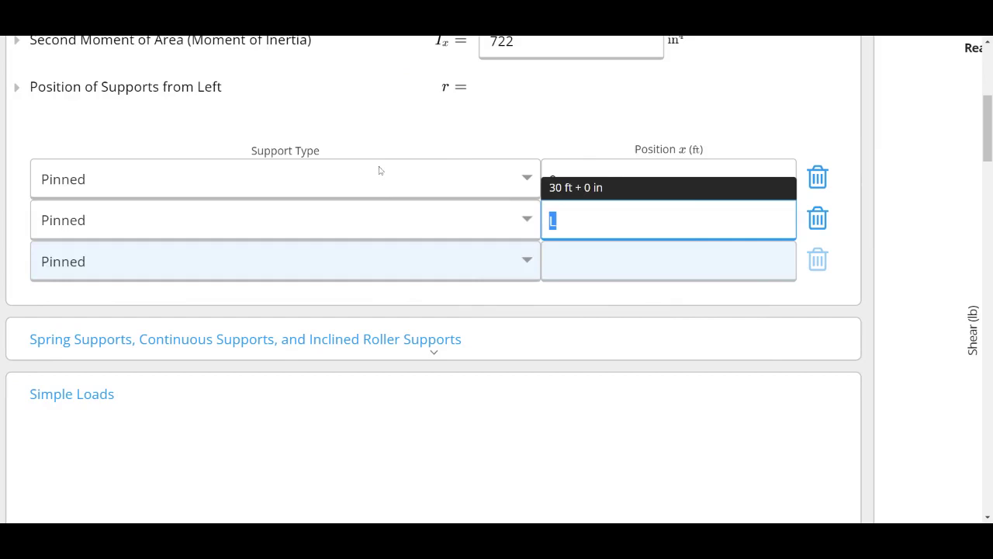
{"action": "left_click", "coordinate": [279, 43]}
{"action": "left_click", "coordinate": [183, 218]}
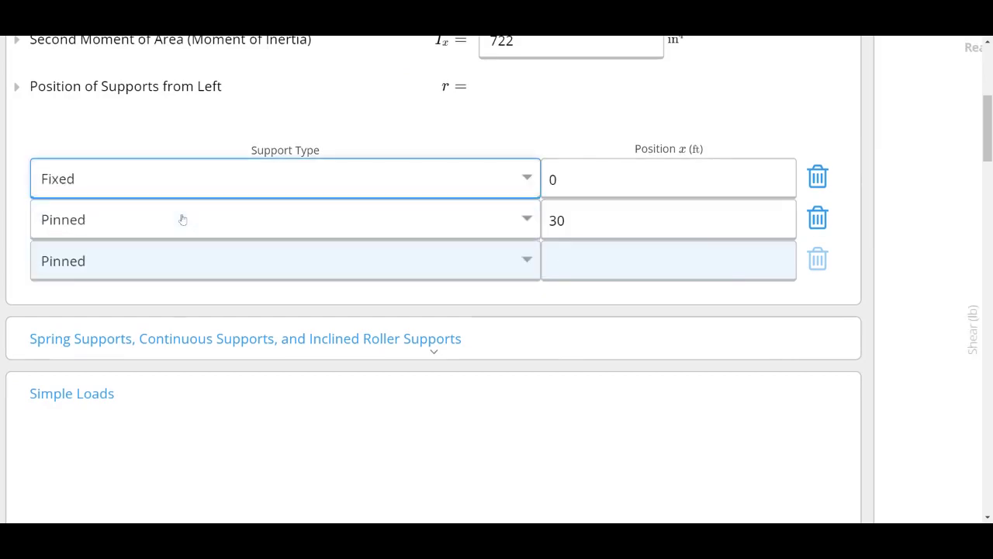
- Add a third pinned support at position L/2, the beam's midpoint
{"action": "scroll", "coordinate": [448, 351], "scroll_direction": "down", "scroll_amount": 4}
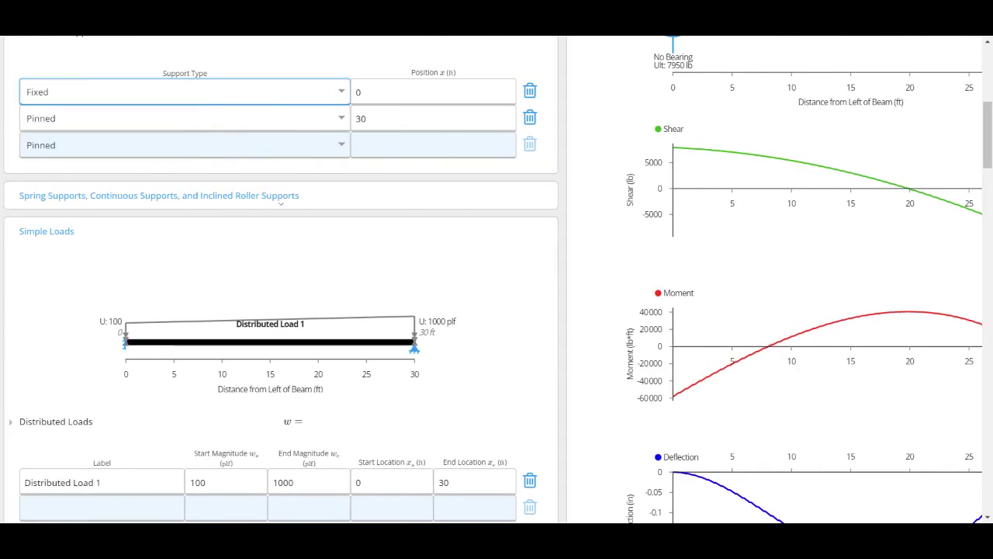
{"action": "left_click", "coordinate": [433, 145]}
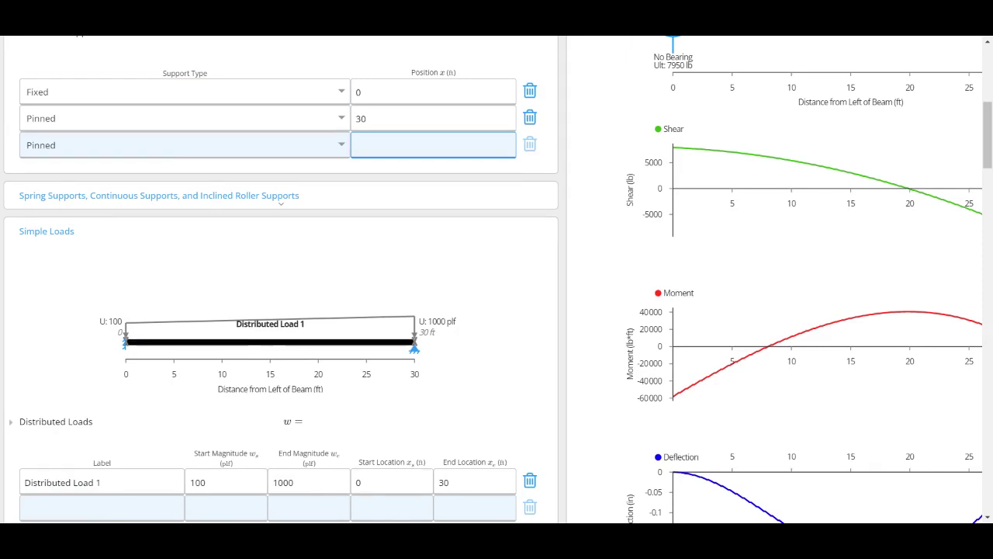
{"action": "type", "text": "L/2"}
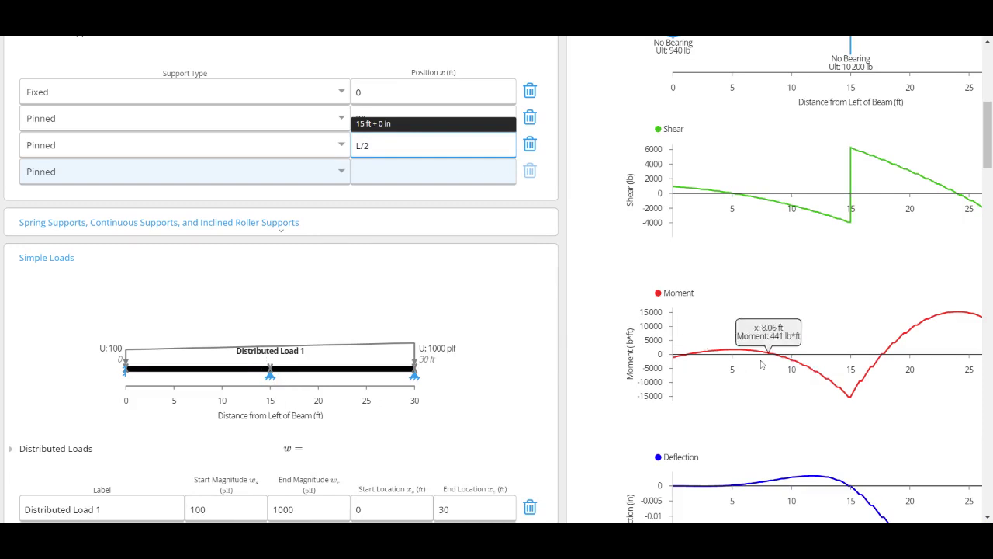
{"action": "scroll", "coordinate": [503, 243], "scroll_direction": "up", "scroll_amount": 2}
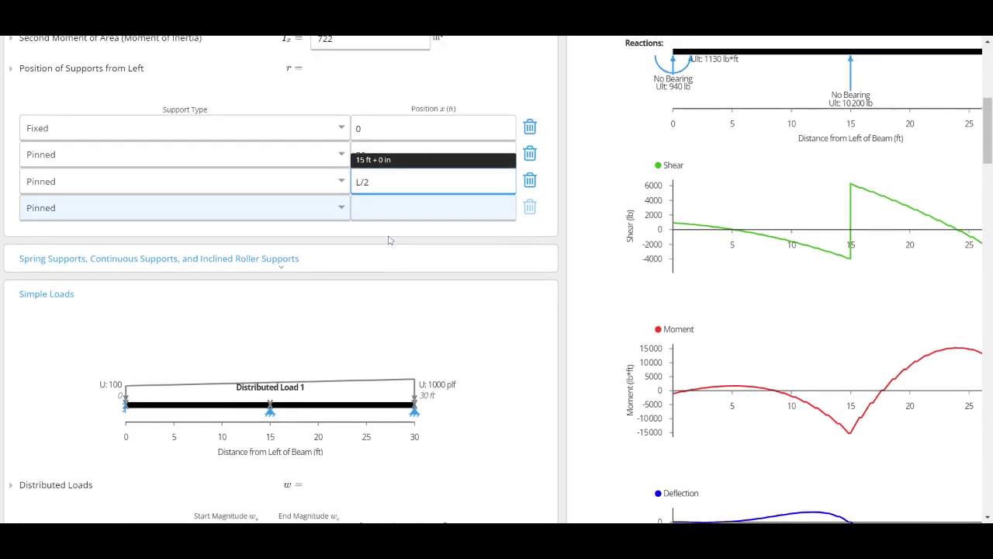
{"action": "scroll", "coordinate": [503, 243], "scroll_direction": "down", "scroll_amount": 1}
- Expand the section for spring, continuous and inclined roller supports to check its options, and collapse it again
{"action": "scroll", "coordinate": [337, 216], "scroll_direction": "down", "scroll_amount": 3}
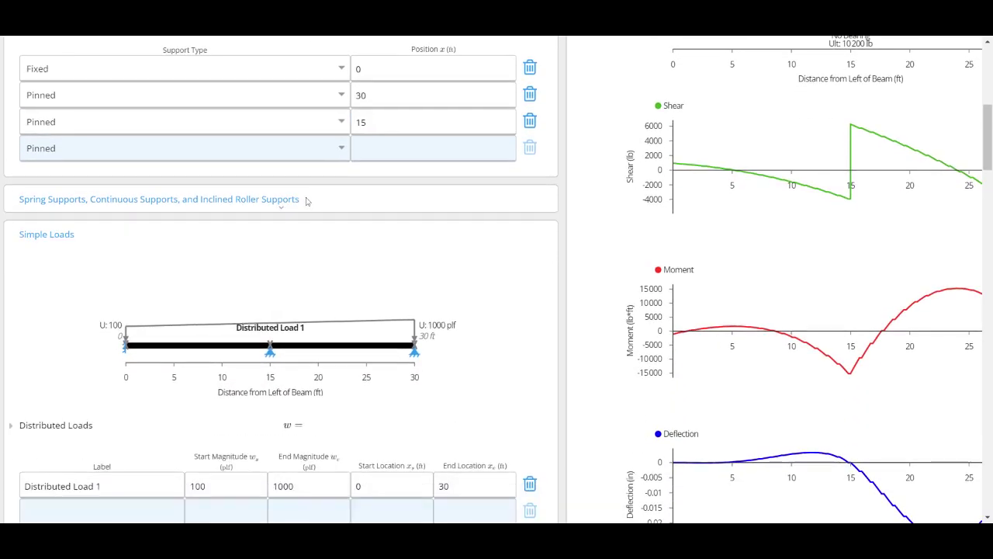
{"action": "left_click", "coordinate": [305, 201]}
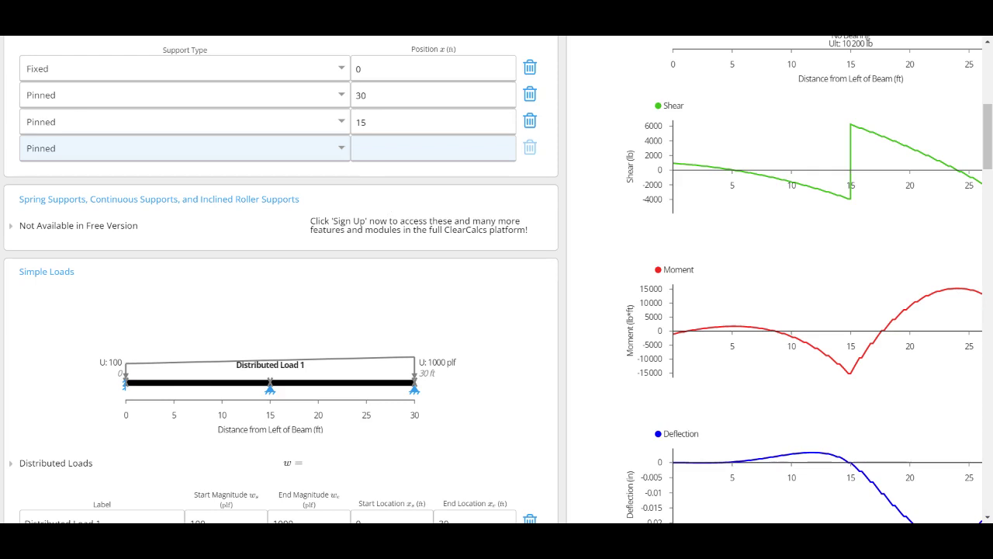
{"action": "scroll", "coordinate": [310, 297], "scroll_direction": "down", "scroll_amount": 3}
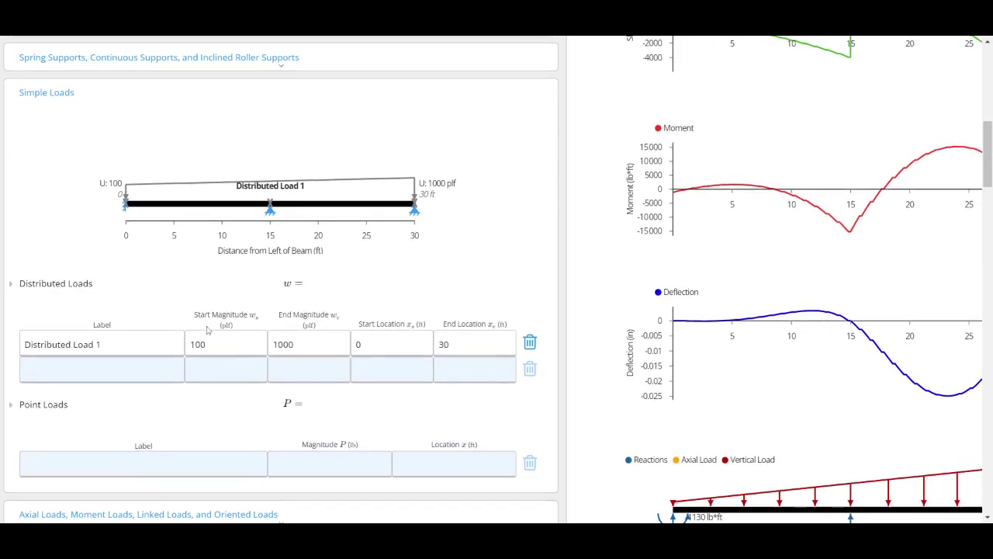
- Try a start magnitude of 0 plf for Distributed Load 1 and check the moment, deflection and reaction diagrams
{"action": "left_click_drag", "start_coordinate": [217, 330], "coordinate": [242, 330]}
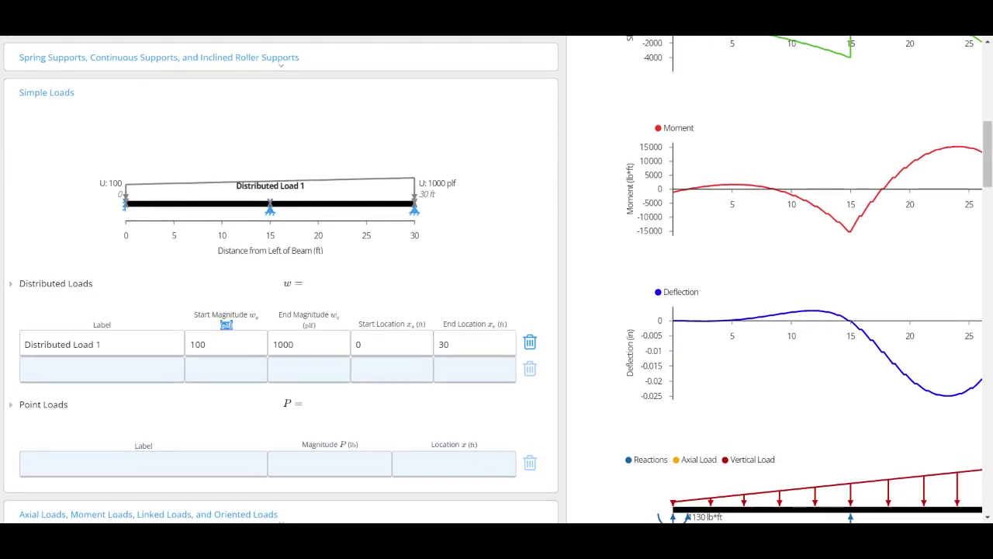
{"action": "left_click", "coordinate": [223, 308]}
{"action": "left_click", "coordinate": [226, 344]}
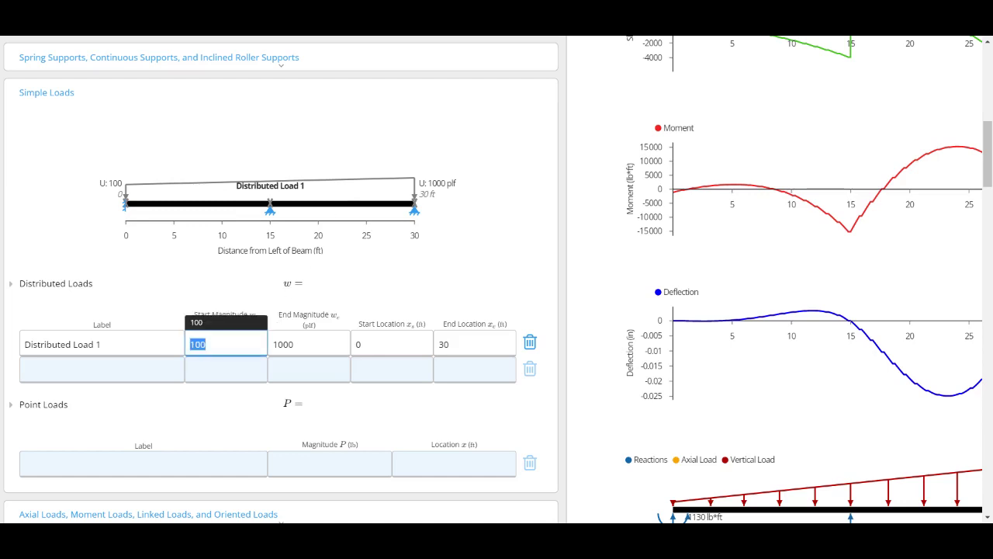
{"action": "key", "text": "Tab"}
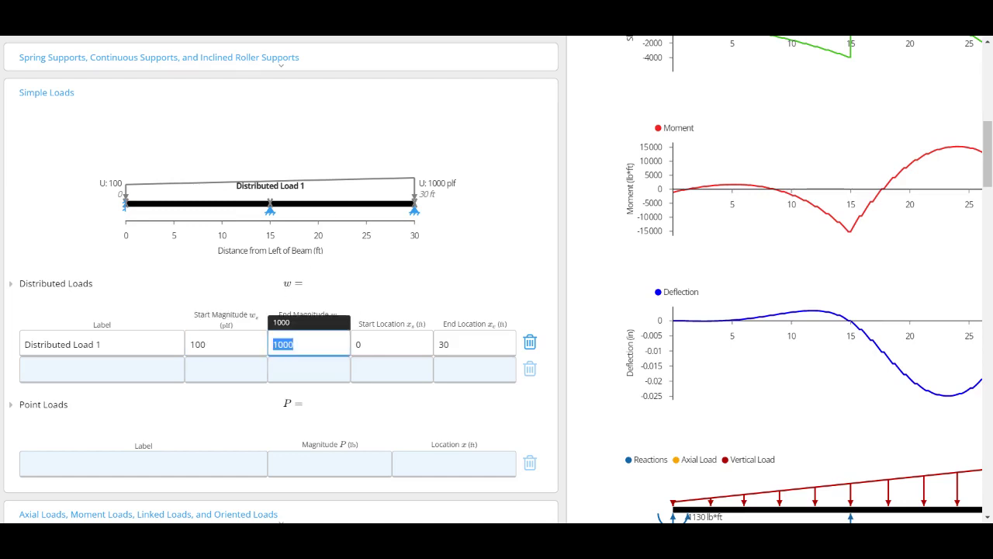
{"action": "left_click", "coordinate": [226, 371]}
{"action": "left_click", "coordinate": [226, 344]}
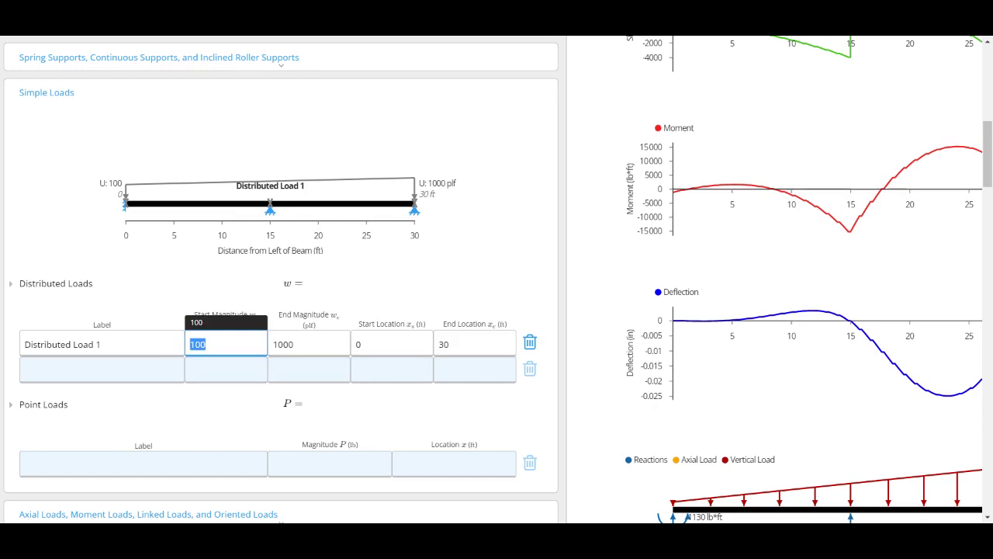
{"action": "type", "text": "0"}
{"action": "scroll", "coordinate": [714, 259], "scroll_direction": "right", "scroll_amount": 2}
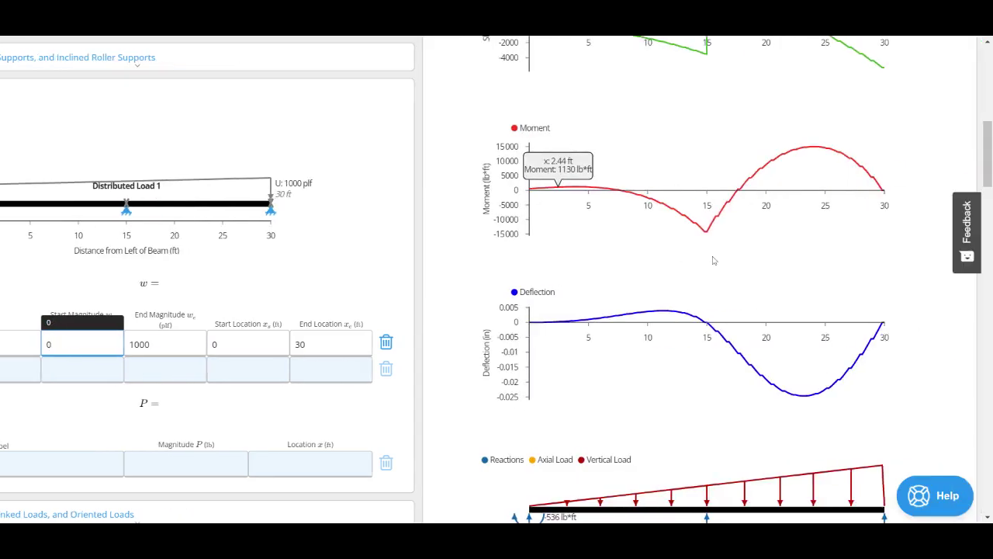
{"action": "scroll", "coordinate": [714, 260], "scroll_direction": "down", "scroll_amount": 2}
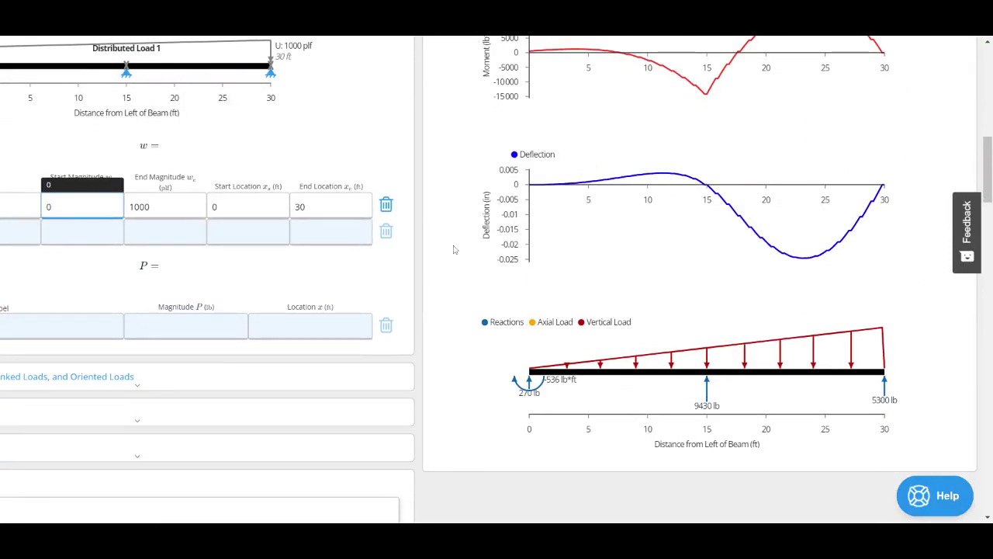
{"action": "scroll", "coordinate": [455, 249], "scroll_direction": "up", "scroll_amount": 2}
{"action": "scroll", "coordinate": [455, 249], "scroll_direction": "left", "scroll_amount": 2}
{"action": "scroll", "coordinate": [455, 249], "scroll_direction": "up", "scroll_amount": 1}
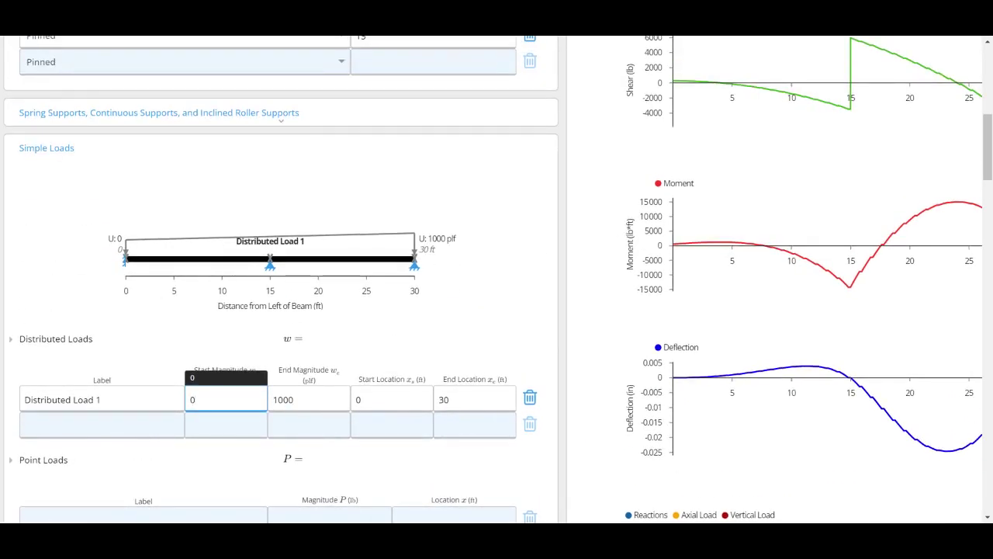
- Set Distributed Load 1's start magnitude to 1000 plf and its end location to L/2
{"action": "key", "text": "BackSpace"}
{"action": "type", "text": "1000"}
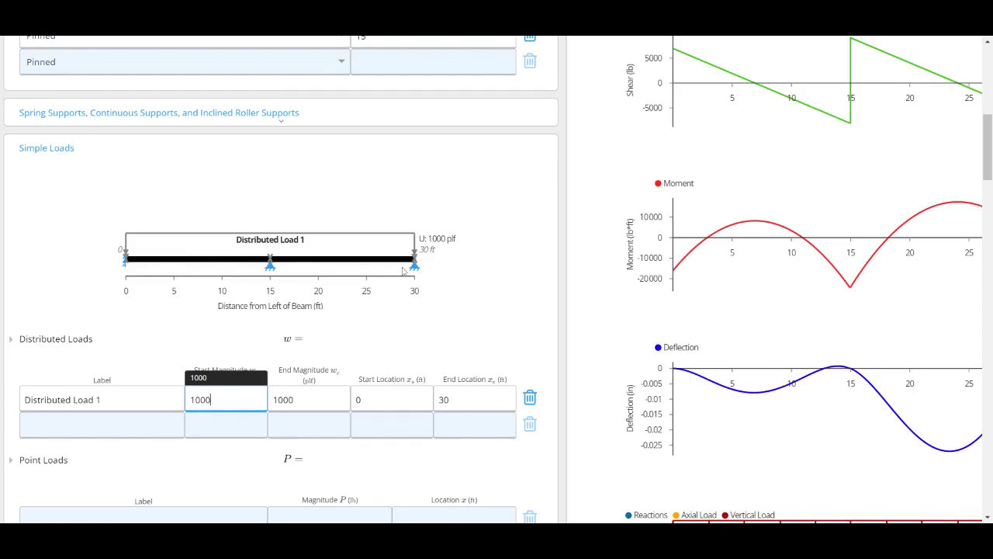
{"action": "scroll", "coordinate": [493, 279], "scroll_direction": "down", "scroll_amount": 1}
{"action": "key", "text": "Tab"}
{"action": "key", "text": "Tab"}
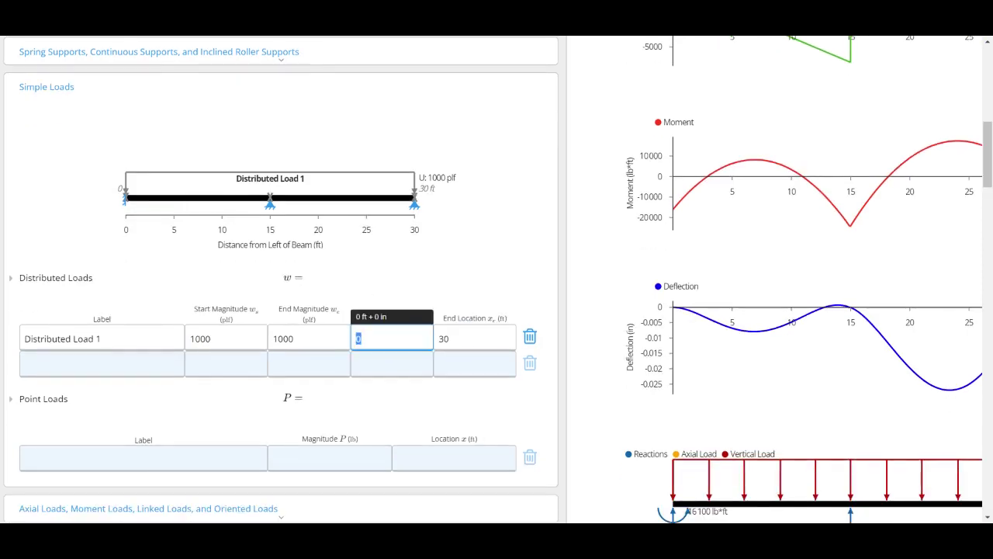
{"action": "key", "text": "Tab"}
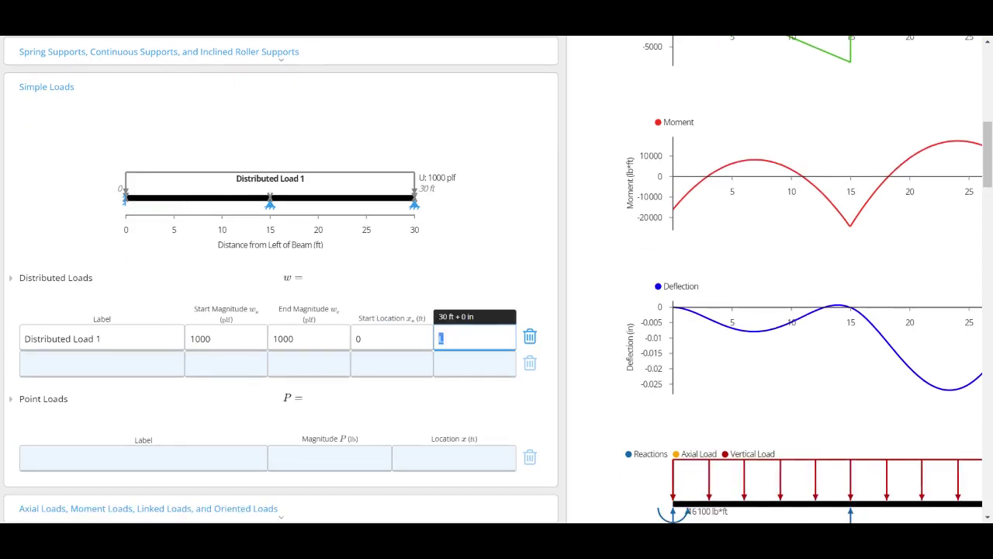
{"action": "type", "text": "L/2"}
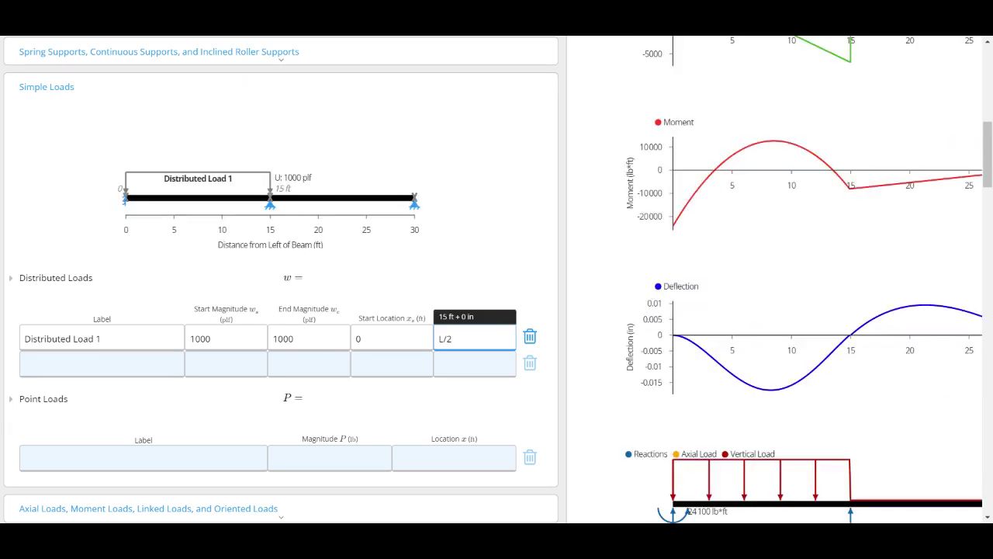
{"action": "key", "text": "Tab"}
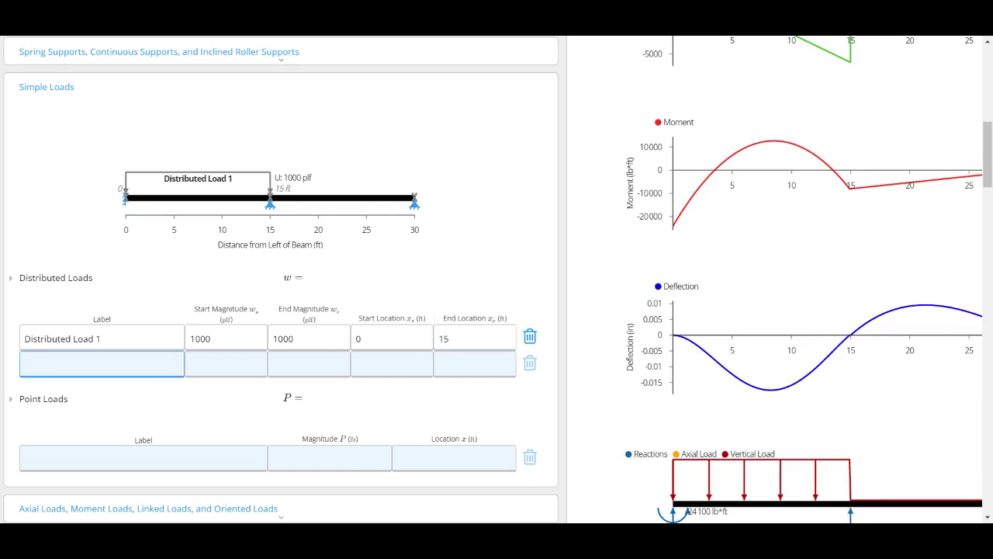
- Add a second distributed load labelled "Another load" with start and end magnitudes of 200 plf, from 15 ft to L
{"action": "type", "text": "Another load"}
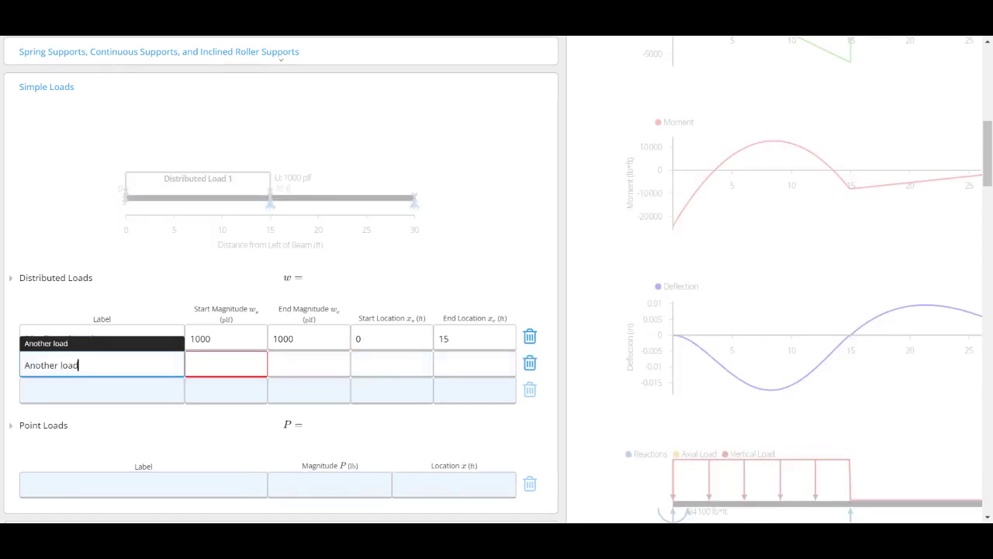
{"action": "key", "text": "Tab"}
{"action": "type", "text": "200"}
{"action": "key", "text": "Tab"}
{"action": "type", "text": "20"}
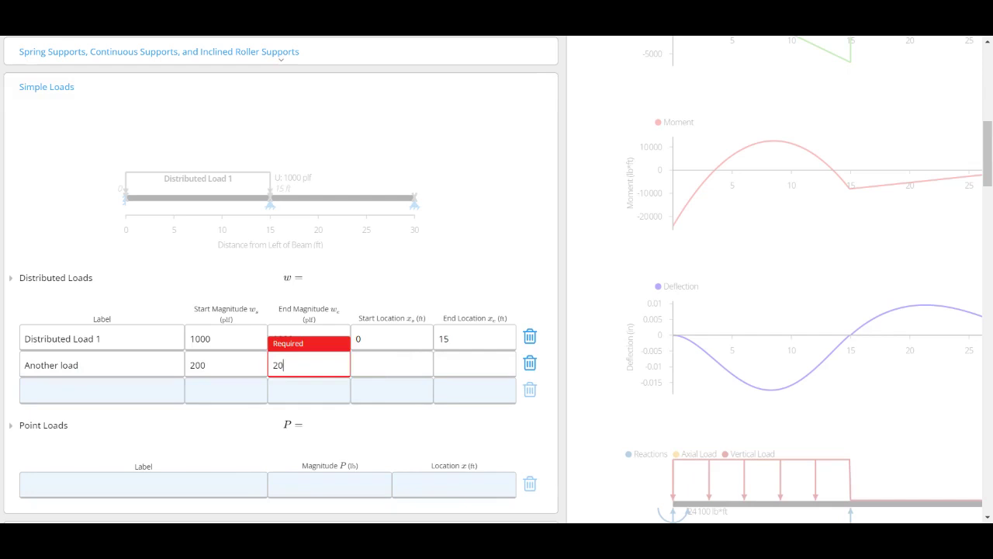
{"action": "key", "text": "Tab"}
{"action": "type", "text": "15"}
{"action": "key", "text": "Tab"}
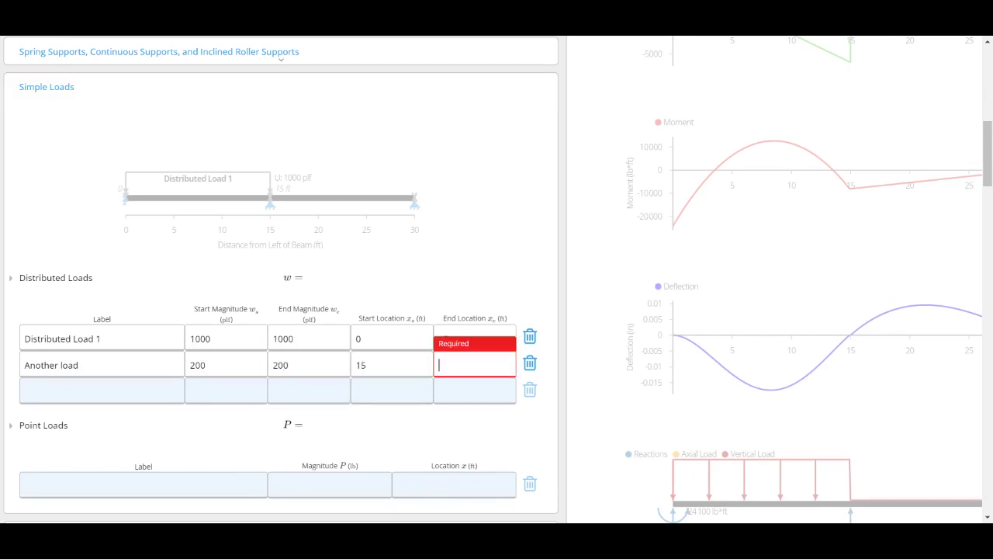
{"action": "type", "text": "30"}
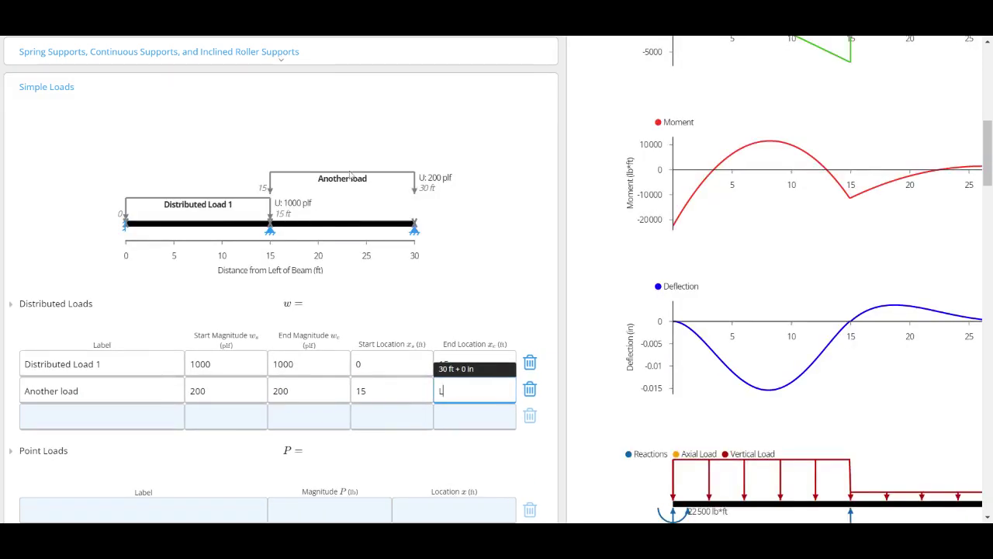
- Add a 1000 lb point load labelled "A Point Load", trying location L/4 before setting the location to 20 ft
{"action": "scroll", "coordinate": [357, 202], "scroll_direction": "down", "scroll_amount": 2}
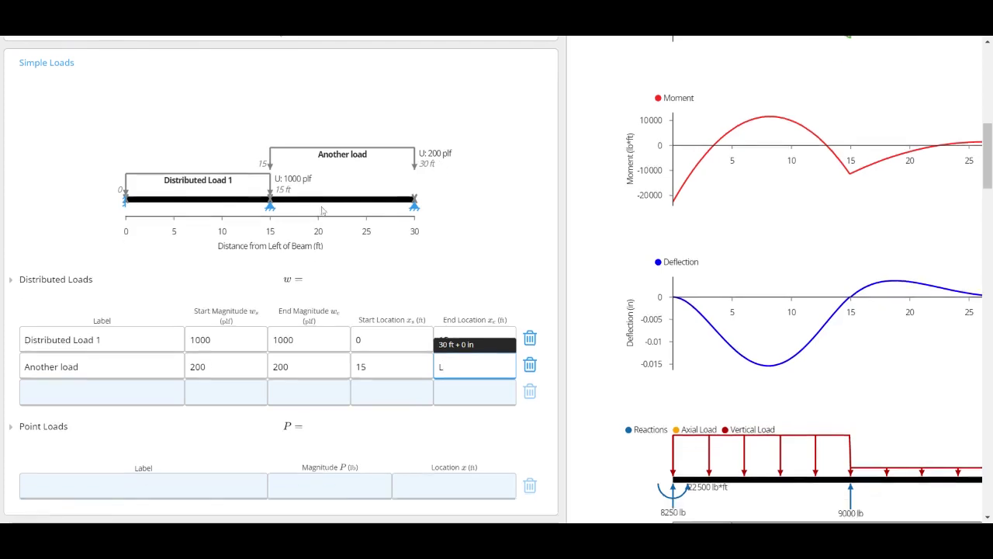
{"action": "scroll", "coordinate": [323, 211], "scroll_direction": "up", "scroll_amount": 1}
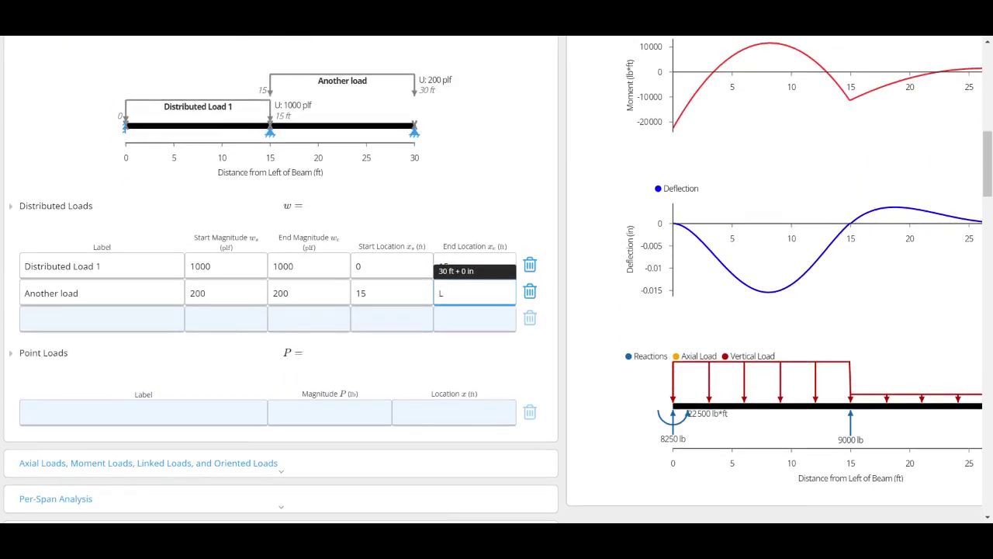
{"action": "left_click", "coordinate": [227, 411]}
{"action": "type", "text": "A Point Load"}
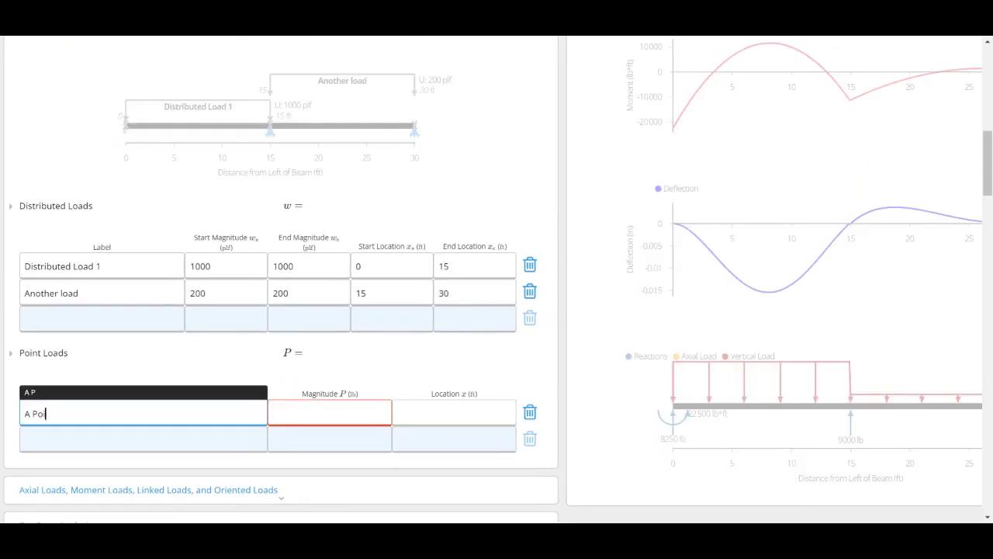
{"action": "key", "text": "Tab"}
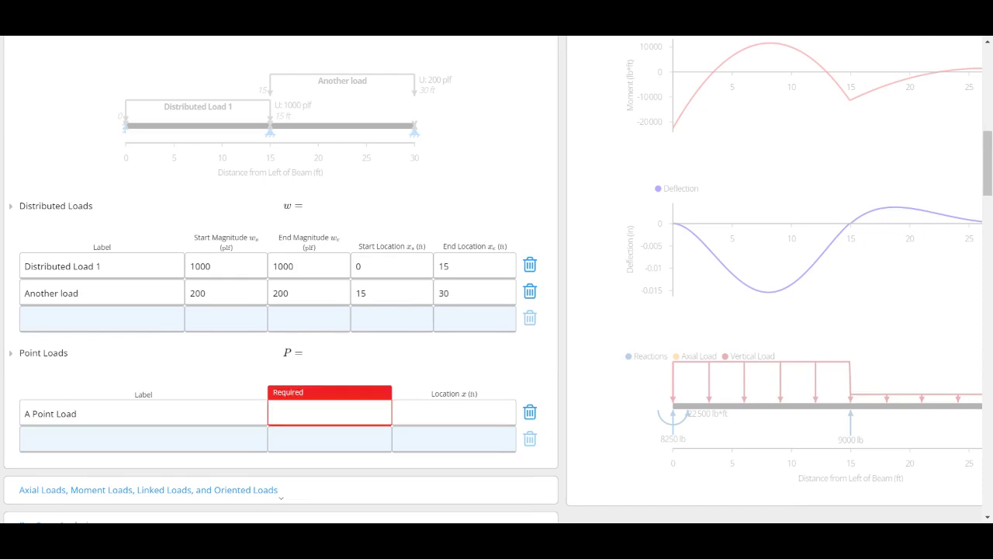
{"action": "type", "text": "1000"}
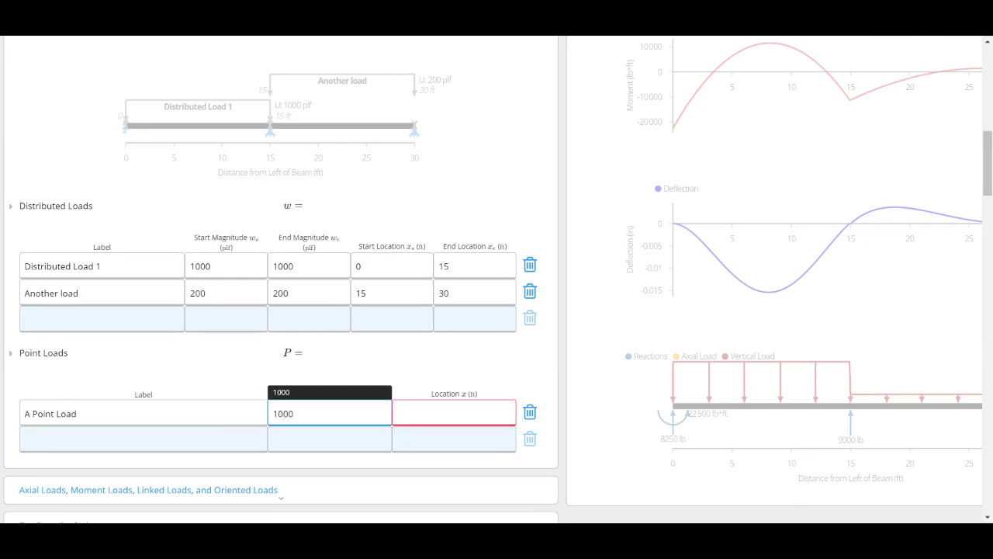
{"action": "key", "text": "Tab"}
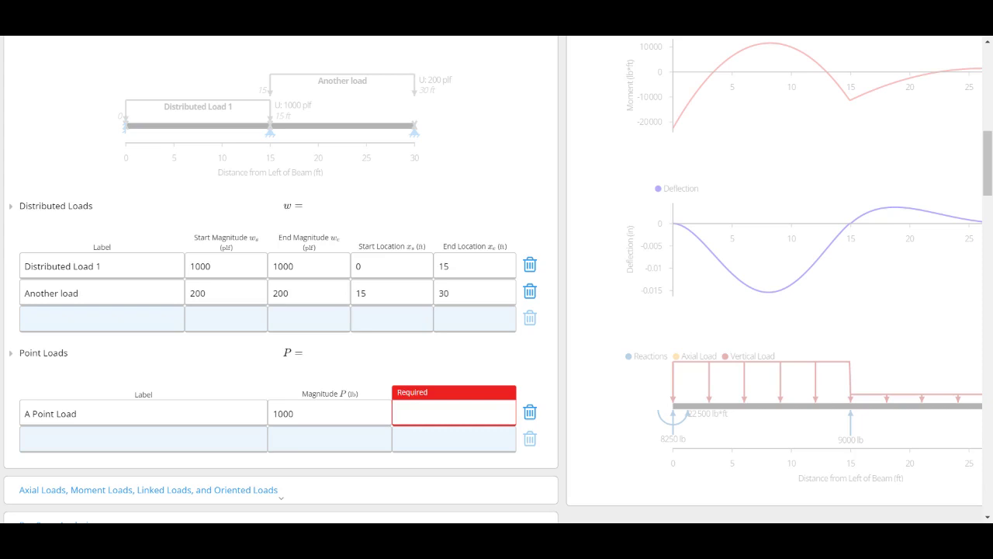
{"action": "type", "text": "L/4"}
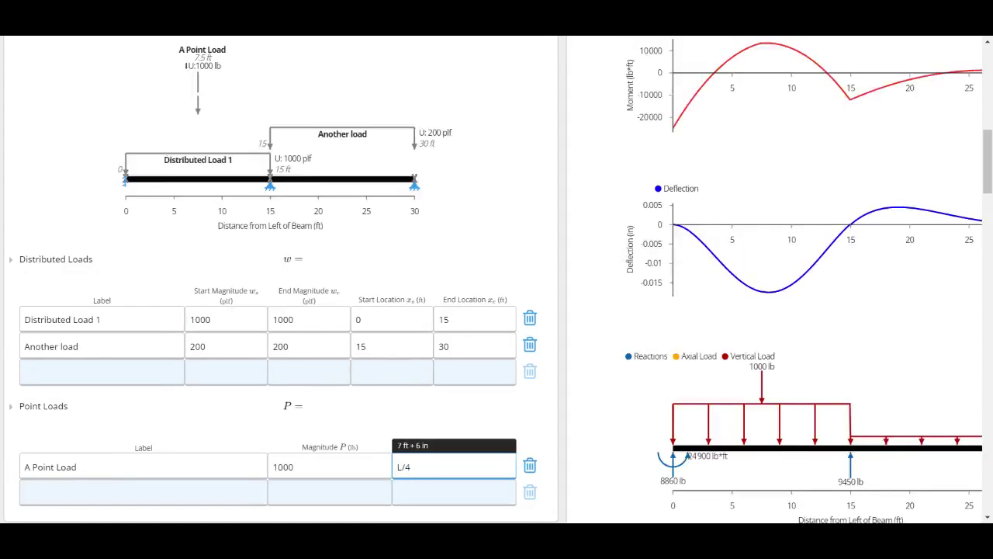
{"action": "key", "text": "ctrl+a"}
{"action": "type", "text": "20"}
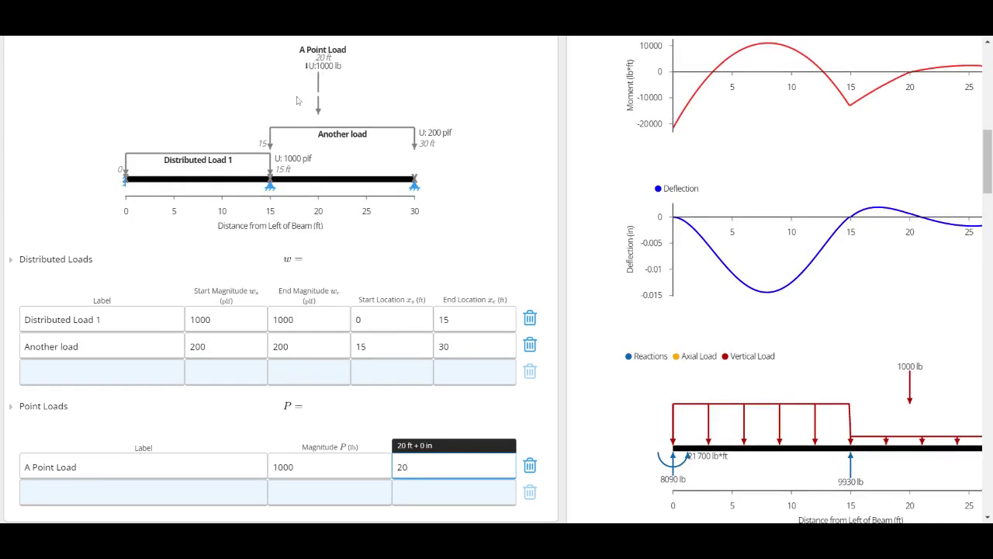
- Review the moment demand in the summary and compare it with the reactions and the moment diagram
{"action": "scroll", "coordinate": [297, 101], "scroll_direction": "down", "scroll_amount": 3}
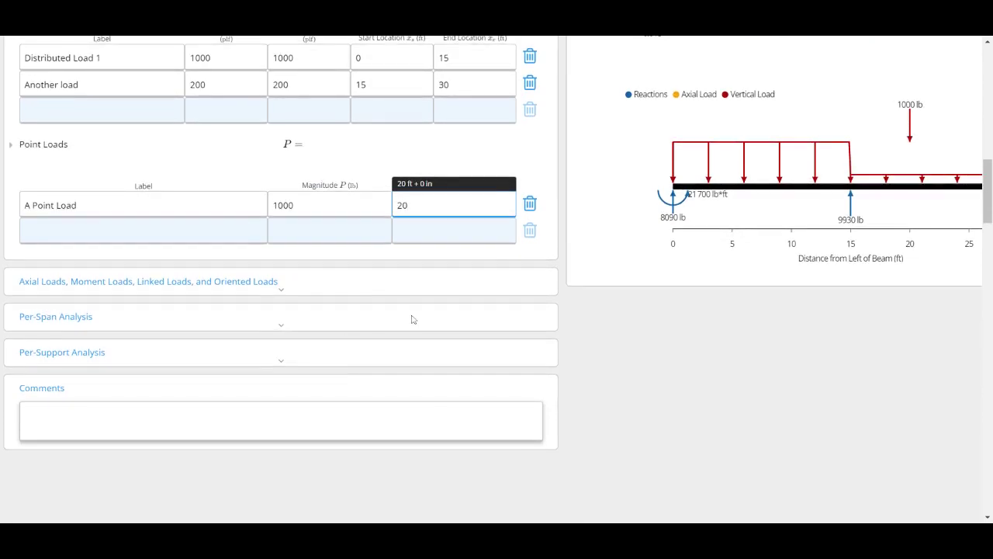
{"action": "scroll", "coordinate": [413, 319], "scroll_direction": "right", "scroll_amount": 3}
{"action": "scroll", "coordinate": [413, 319], "scroll_direction": "up", "scroll_amount": 15}
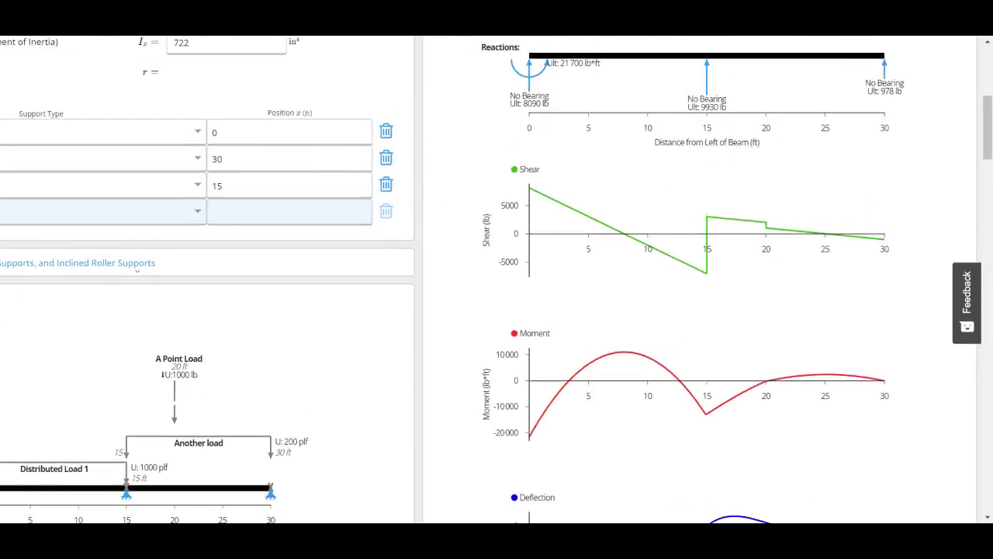
{"action": "scroll", "coordinate": [761, 261], "scroll_direction": "down", "scroll_amount": 1}
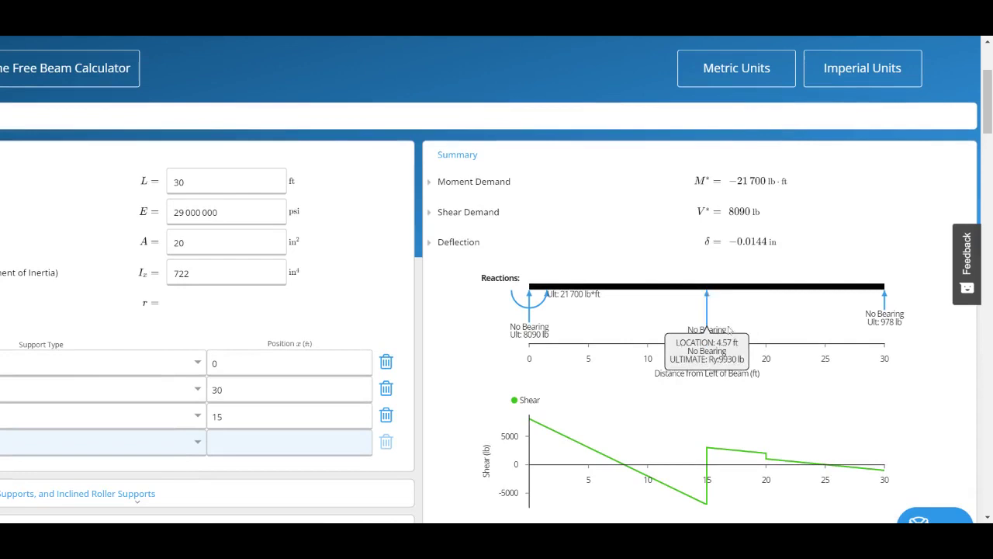
{"action": "left_click_drag", "start_coordinate": [797, 184], "coordinate": [696, 187]}
{"action": "scroll", "coordinate": [698, 311], "scroll_direction": "down", "scroll_amount": 5}
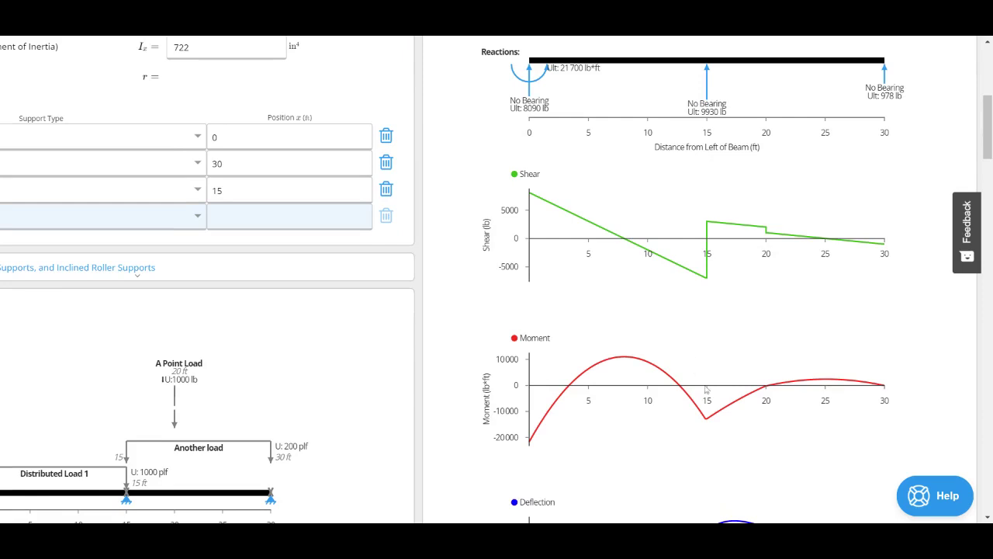
{"action": "mouse_move", "coordinate": [512, 461]}
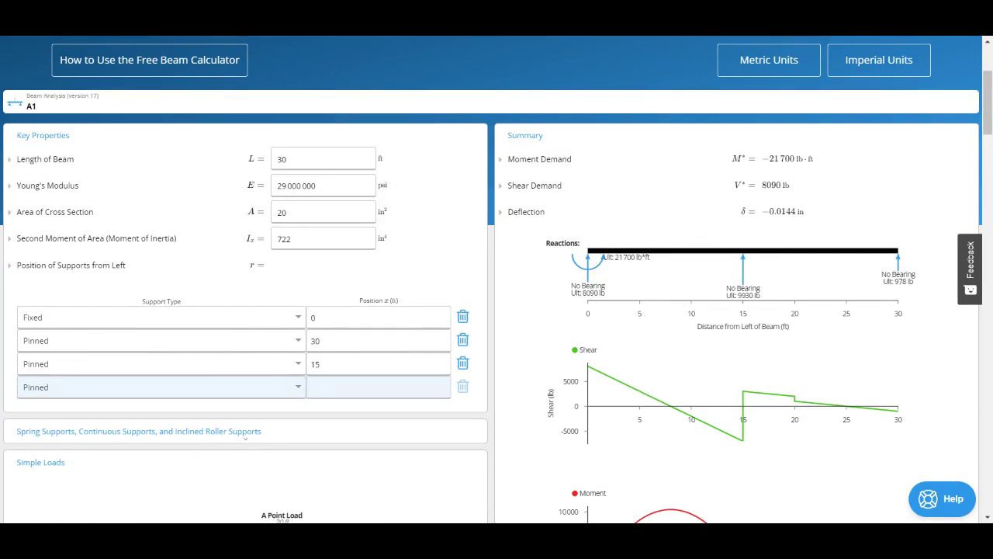
- Compare the summary's shear demand with the shear diagram at the beam's fixed end
{"action": "left_click_drag", "start_coordinate": [792, 186], "coordinate": [742, 189]}
{"action": "scroll", "coordinate": [769, 395], "scroll_direction": "down", "scroll_amount": 1}
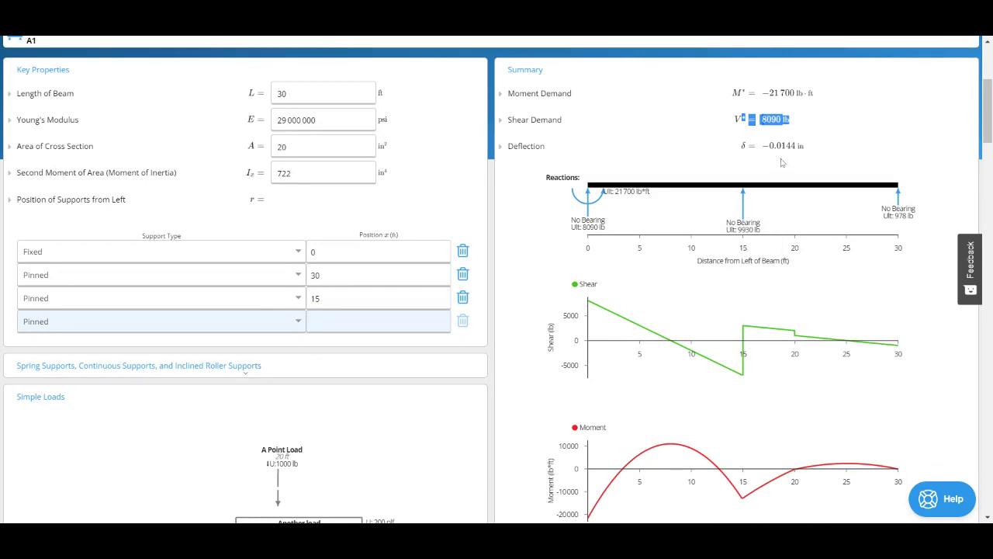
{"action": "mouse_move", "coordinate": [582, 311]}
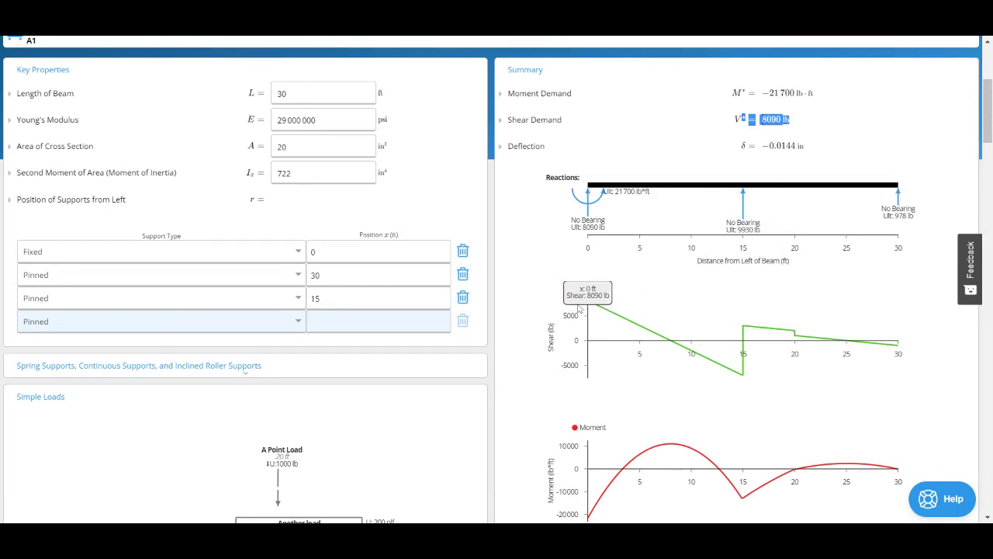
{"action": "scroll", "coordinate": [581, 309], "scroll_direction": "down", "scroll_amount": 2}
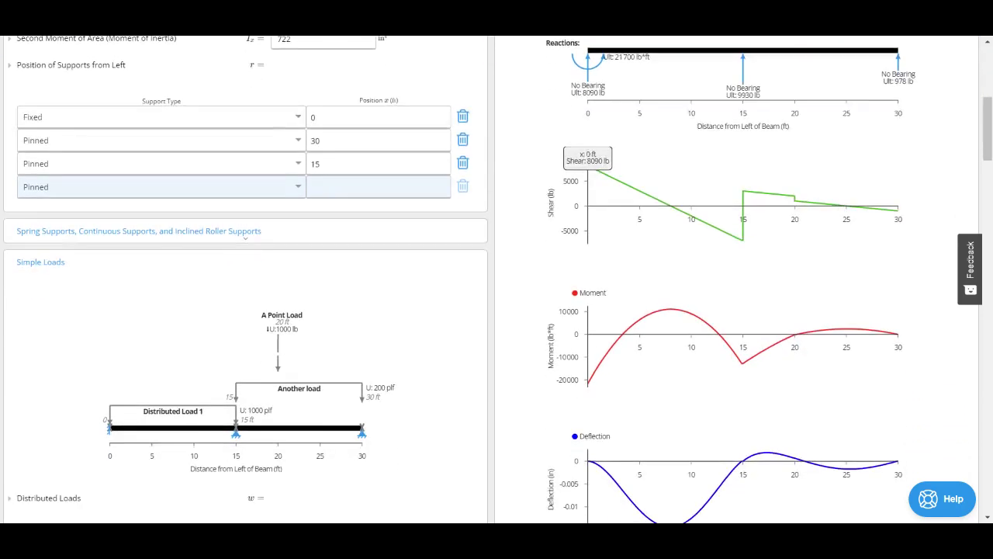
- Compare the summary's deflection with the deflection diagram along both spans
{"action": "scroll", "coordinate": [785, 170], "scroll_direction": "up", "scroll_amount": 3}
{"action": "left_click_drag", "start_coordinate": [834, 193], "coordinate": [728, 192]}
{"action": "left_click", "coordinate": [728, 192]}
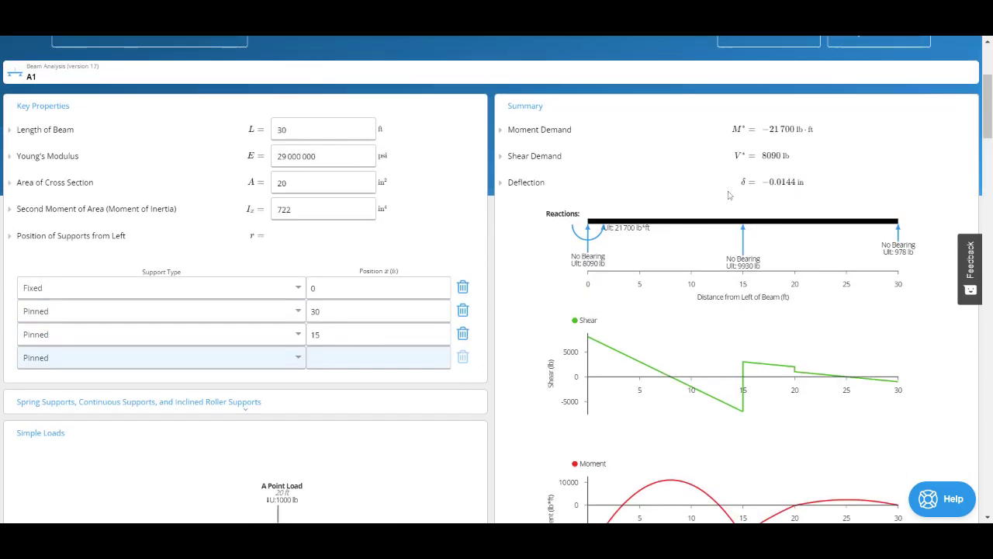
{"action": "scroll", "coordinate": [655, 245], "scroll_direction": "down", "scroll_amount": 5}
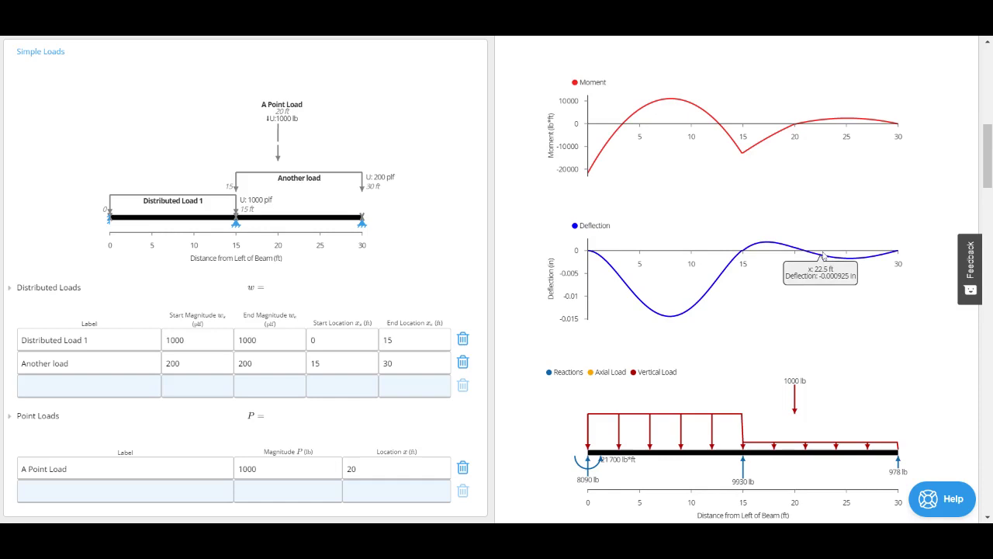
- Inspect the support reactions and read values at points along the shear and moment diagrams
{"action": "scroll", "coordinate": [822, 256], "scroll_direction": "up", "scroll_amount": 4}
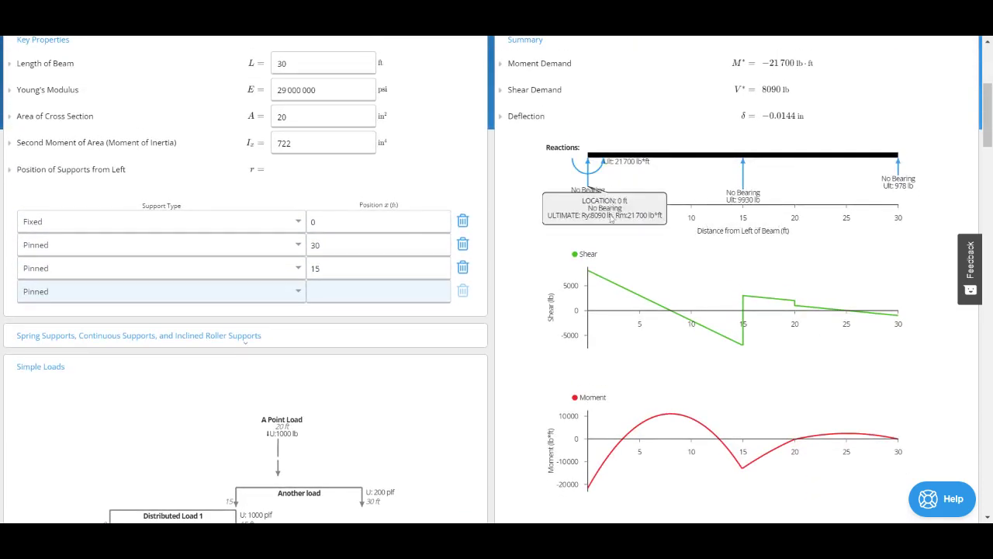
{"action": "mouse_move", "coordinate": [747, 198]}
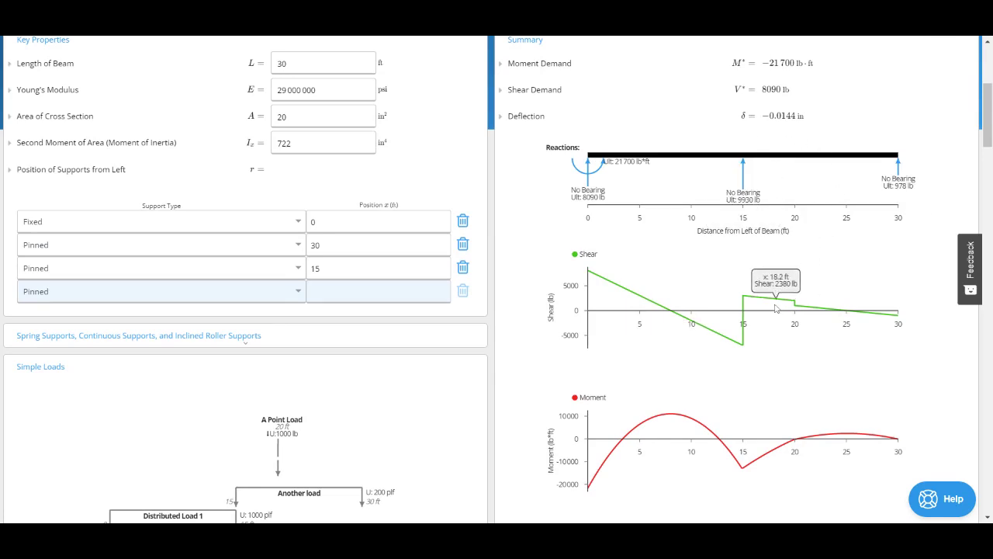
{"action": "mouse_move", "coordinate": [610, 236]}
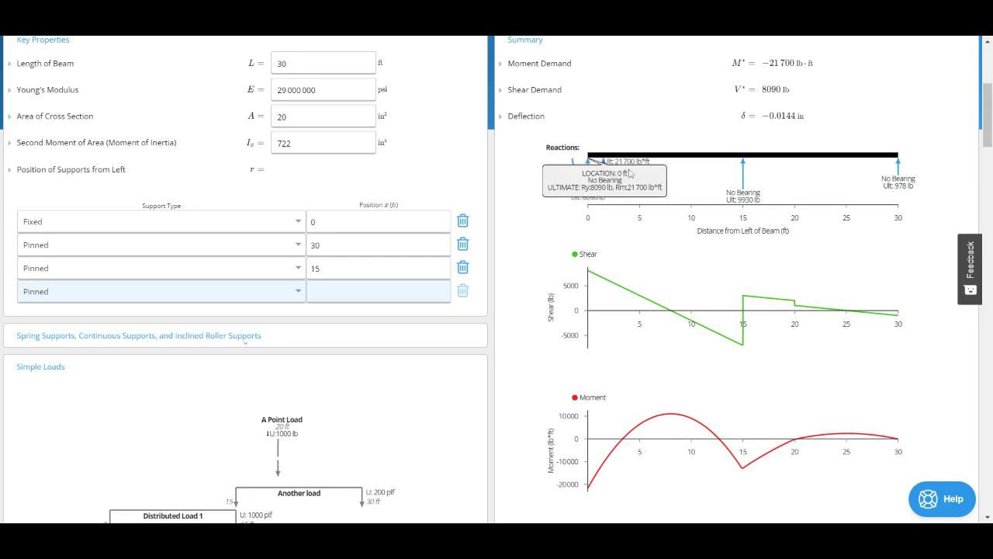
{"action": "scroll", "coordinate": [625, 232], "scroll_direction": "down", "scroll_amount": 1}
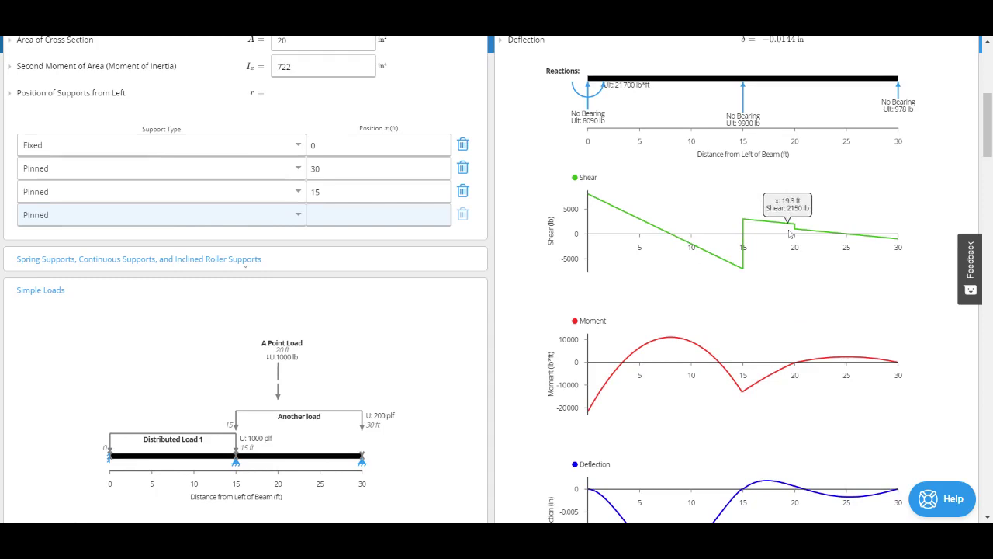
{"action": "scroll", "coordinate": [654, 275], "scroll_direction": "down", "scroll_amount": 1}
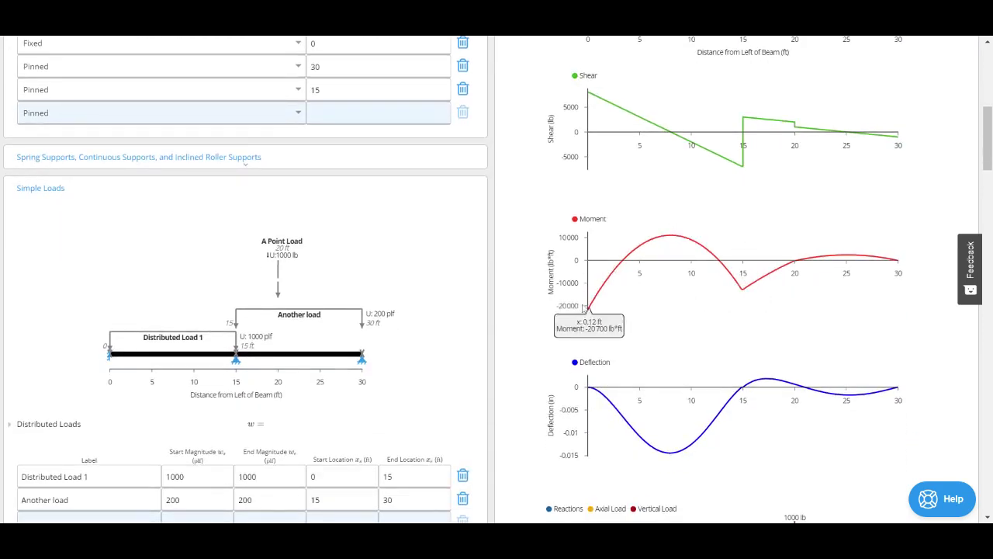
{"action": "scroll", "coordinate": [728, 268], "scroll_direction": "down", "scroll_amount": 1}
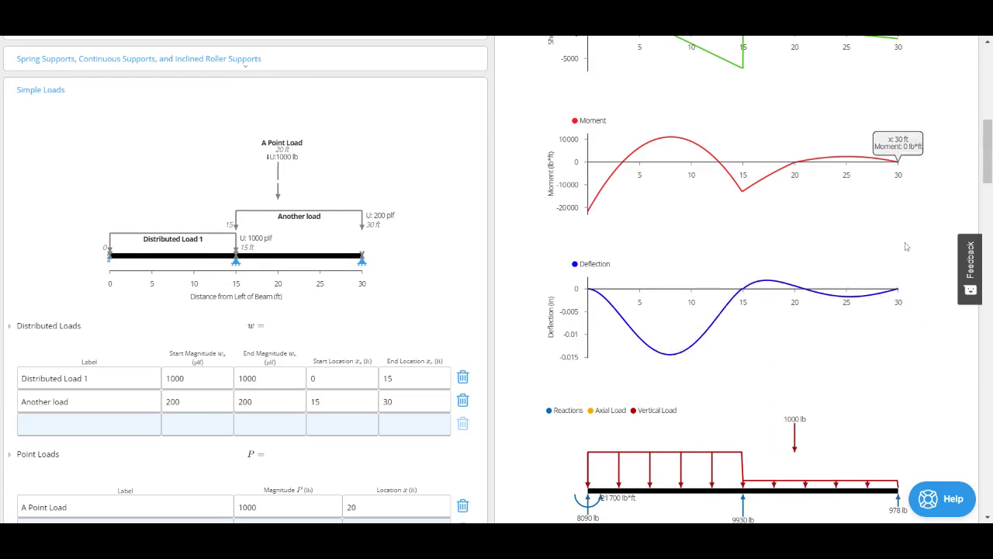
- Check the second moment of area and Young's modulus entries, and look over the result diagrams
{"action": "scroll", "coordinate": [443, 227], "scroll_direction": "up", "scroll_amount": 3}
{"action": "scroll", "coordinate": [444, 231], "scroll_direction": "up", "scroll_amount": 1}
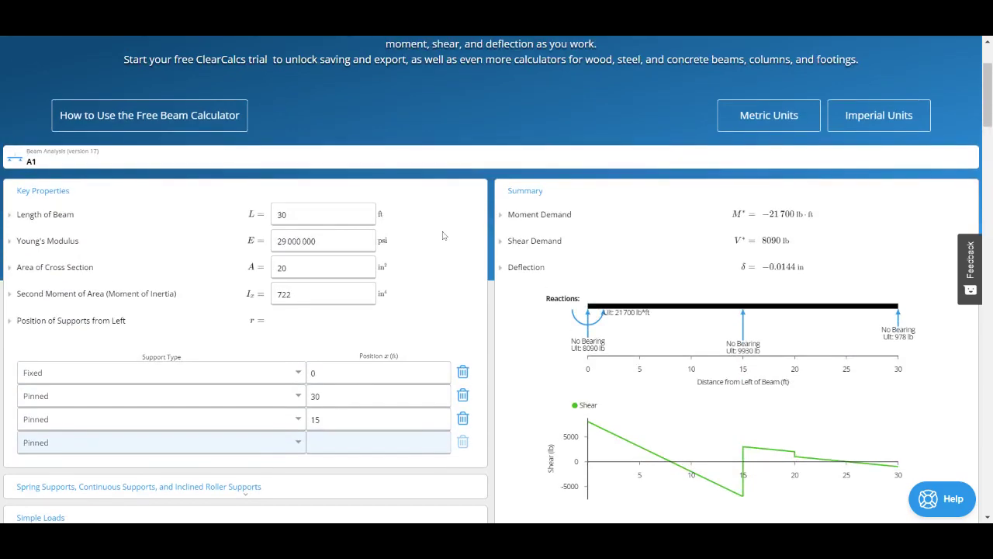
{"action": "left_click", "coordinate": [318, 294]}
{"action": "left_click", "coordinate": [321, 241]}
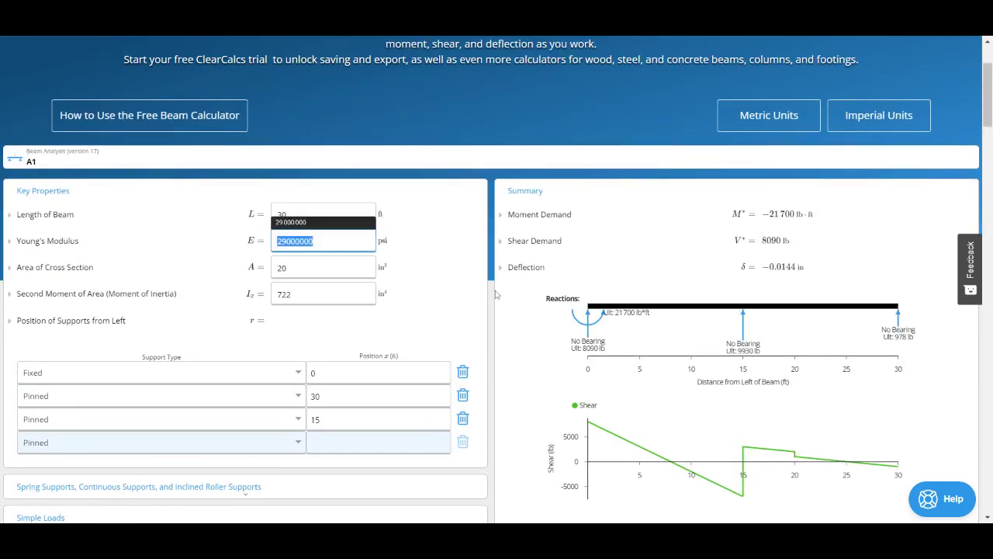
{"action": "scroll", "coordinate": [497, 294], "scroll_direction": "down", "scroll_amount": 8}
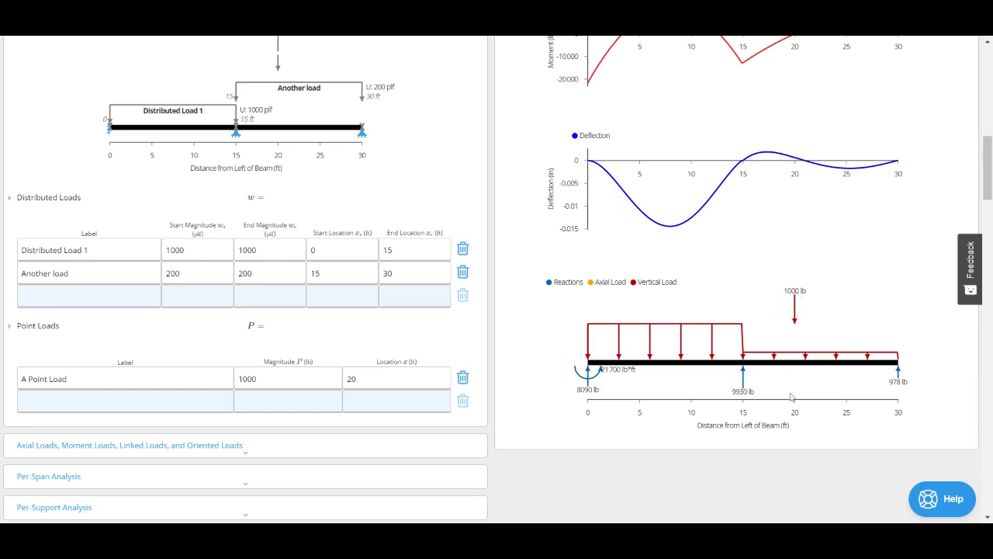
- Expand the per-span analysis, examine the moment demands and deflection for each span, and return to the summary
{"action": "scroll", "coordinate": [791, 396], "scroll_direction": "down", "scroll_amount": 3}
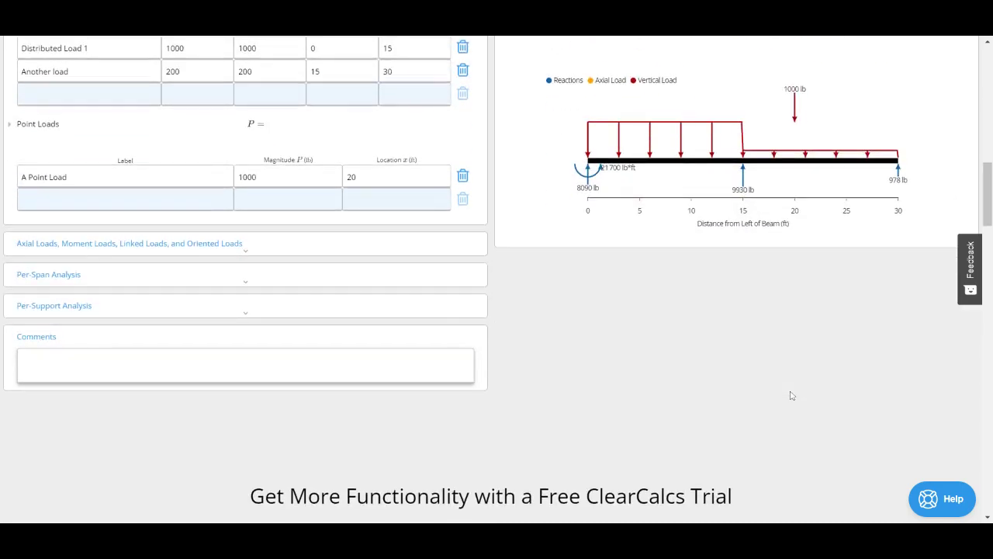
{"action": "left_click", "coordinate": [99, 275]}
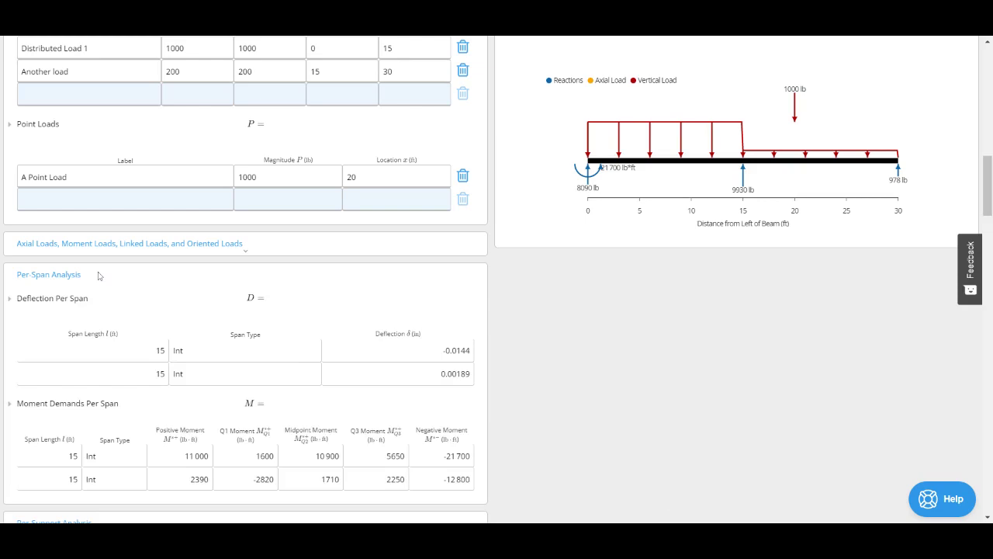
{"action": "scroll", "coordinate": [218, 296], "scroll_direction": "down", "scroll_amount": 1}
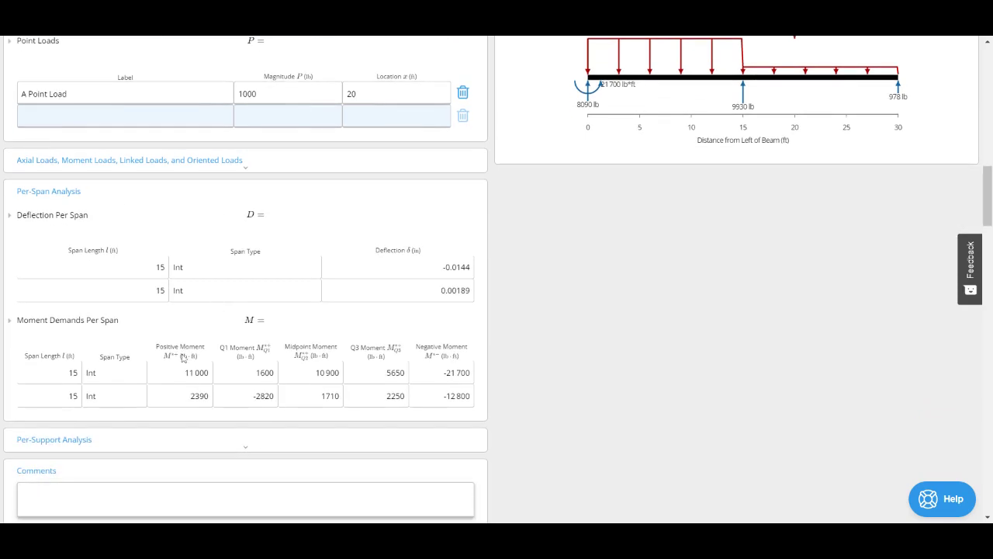
{"action": "left_click_drag", "start_coordinate": [174, 347], "coordinate": [323, 348]}
{"action": "left_click", "coordinate": [358, 346]}
{"action": "double_click", "coordinate": [373, 347]}
{"action": "left_click", "coordinate": [376, 348]}
{"action": "left_click_drag", "start_coordinate": [416, 346], "coordinate": [470, 347]}
{"action": "double_click", "coordinate": [443, 270]}
{"action": "scroll", "coordinate": [458, 277], "scroll_direction": "up", "scroll_amount": 15}
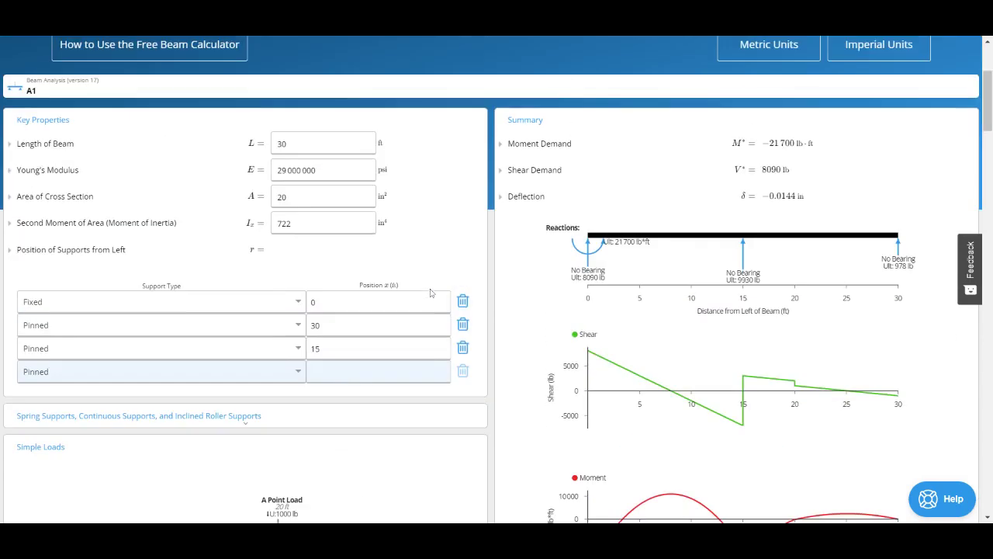
- Move the middle pinned support to 10 ft and check the updated deflection and reaction diagrams
{"action": "left_click", "coordinate": [363, 349]}
{"action": "type", "text": "30"}
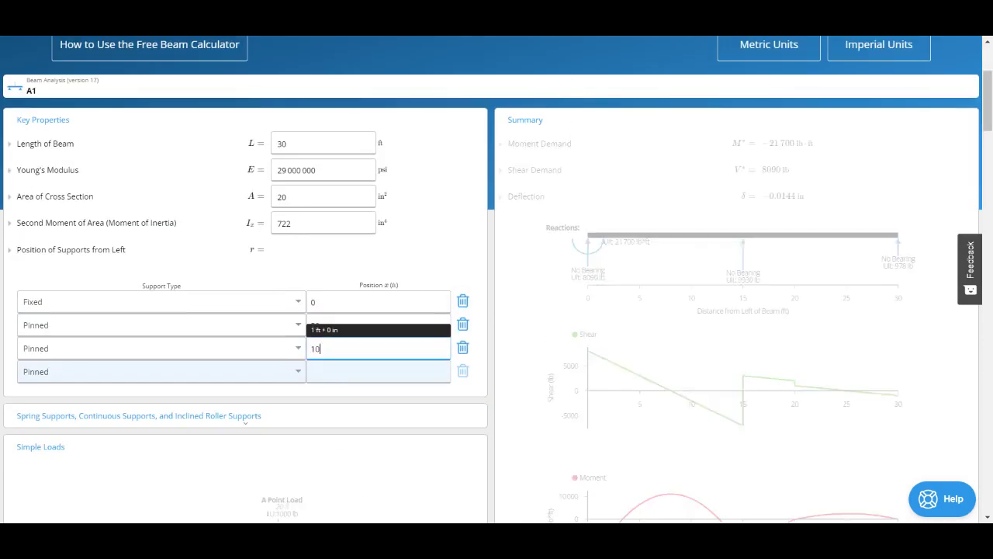
{"action": "scroll", "coordinate": [378, 349], "scroll_direction": "down", "scroll_amount": 10}
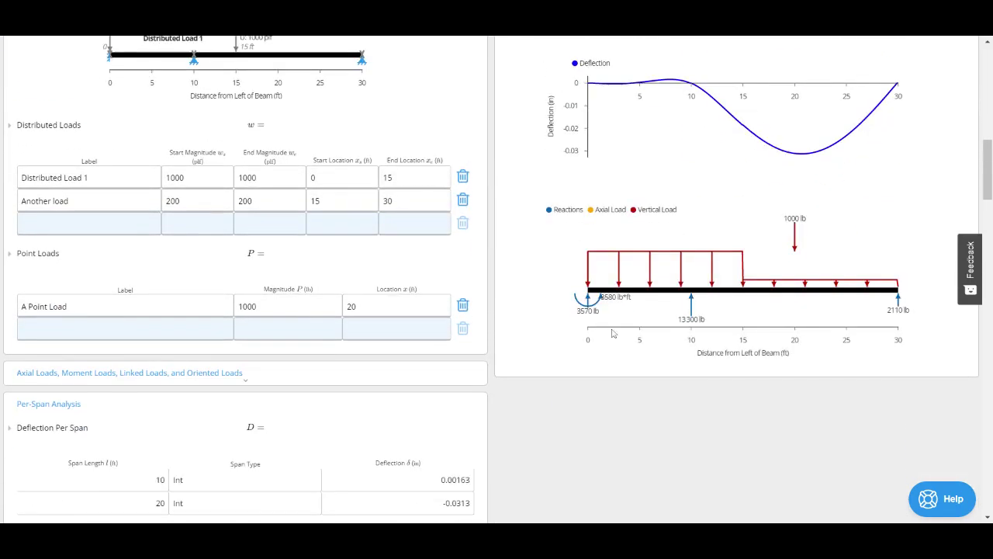
{"action": "scroll", "coordinate": [709, 262], "scroll_direction": "down", "scroll_amount": 2}
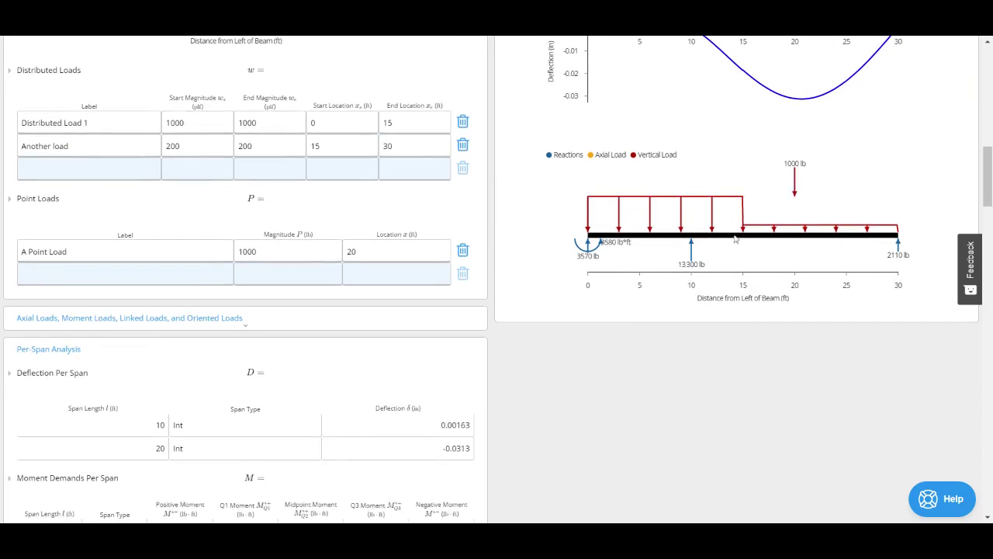
- Examine the deflection of the 10 ft and 20 ft spans in the per-span analysis
{"action": "scroll", "coordinate": [531, 283], "scroll_direction": "down", "scroll_amount": 4}
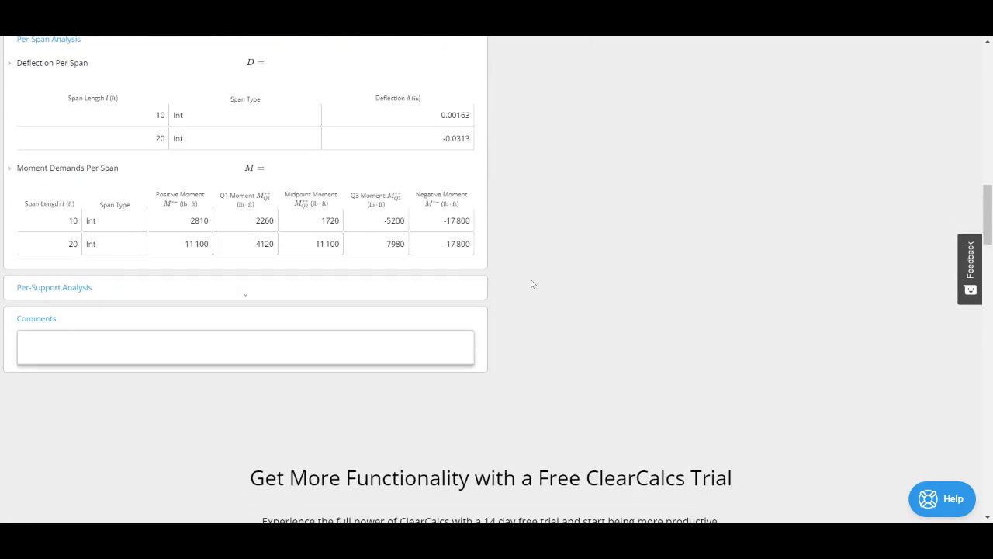
{"action": "scroll", "coordinate": [532, 284], "scroll_direction": "up", "scroll_amount": 1}
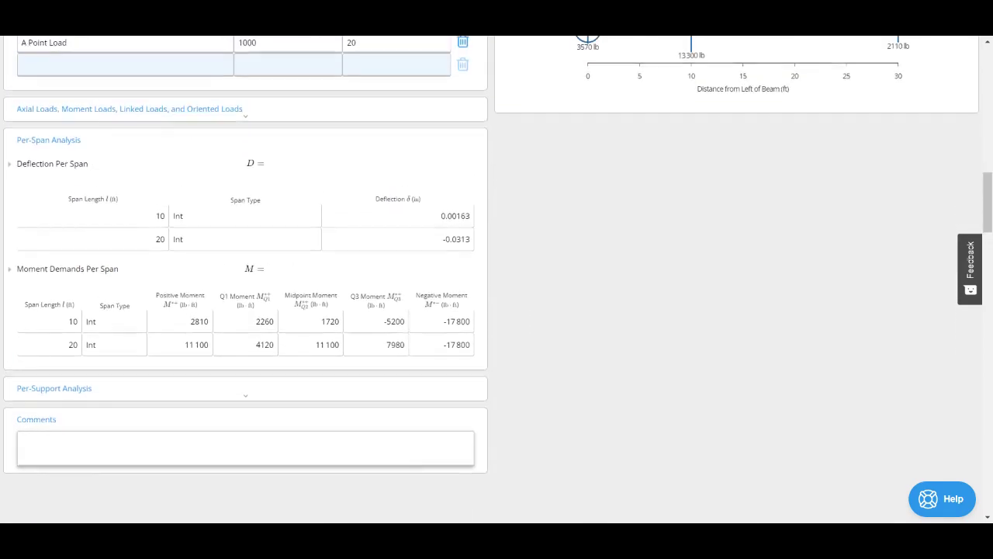
{"action": "double_click", "coordinate": [461, 217]}
{"action": "double_click", "coordinate": [457, 240]}
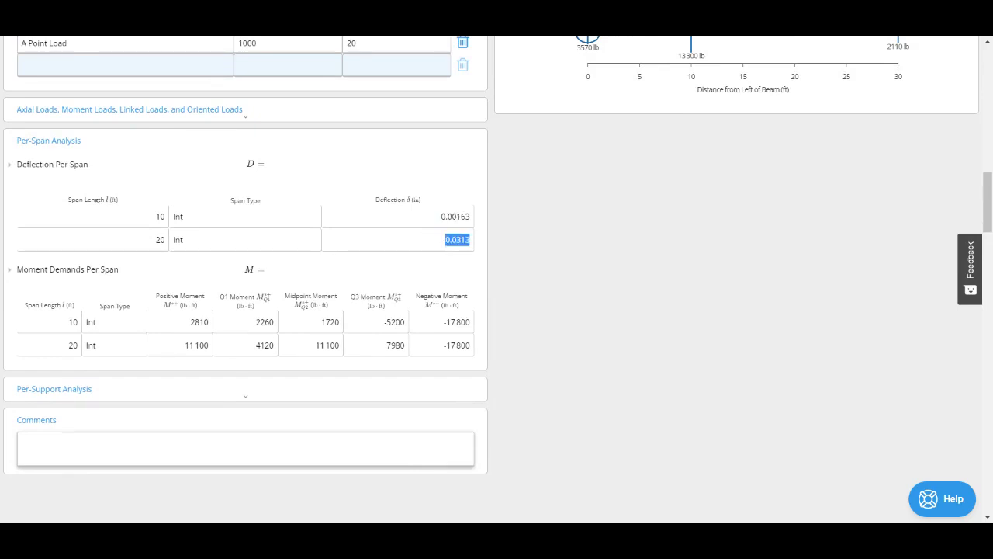
- Expand the per-support analysis, review the reaction, moment and shear at each support, and return to the summary
{"action": "left_click", "coordinate": [167, 404]}
{"action": "left_click", "coordinate": [282, 390]}
{"action": "scroll", "coordinate": [282, 390], "scroll_direction": "down", "scroll_amount": 3}
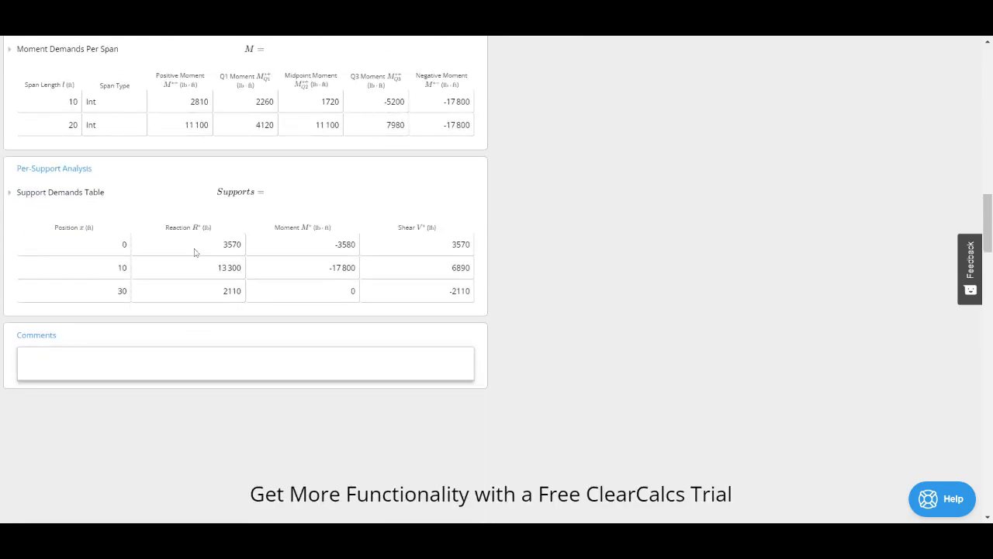
{"action": "left_click_drag", "start_coordinate": [195, 251], "coordinate": [258, 246]}
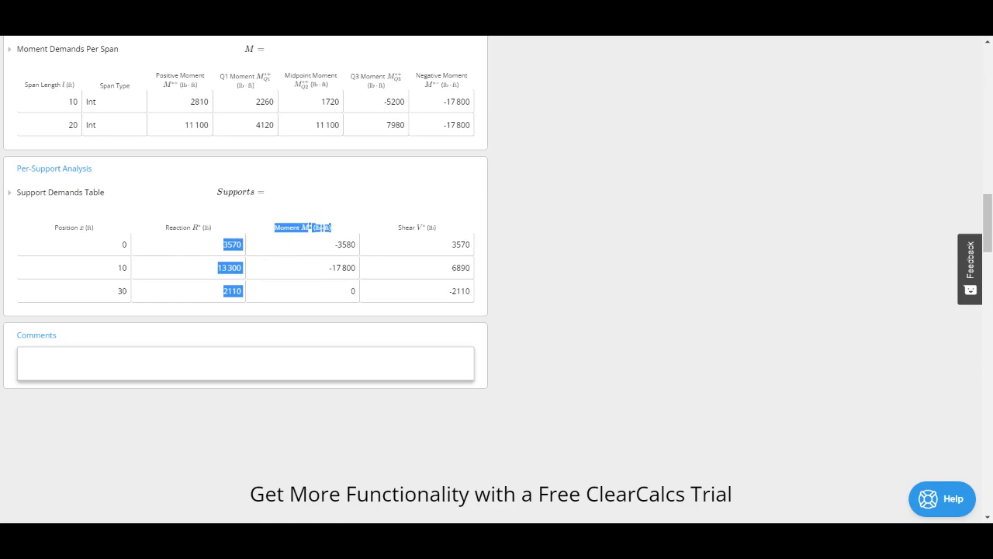
{"action": "double_click", "coordinate": [458, 239]}
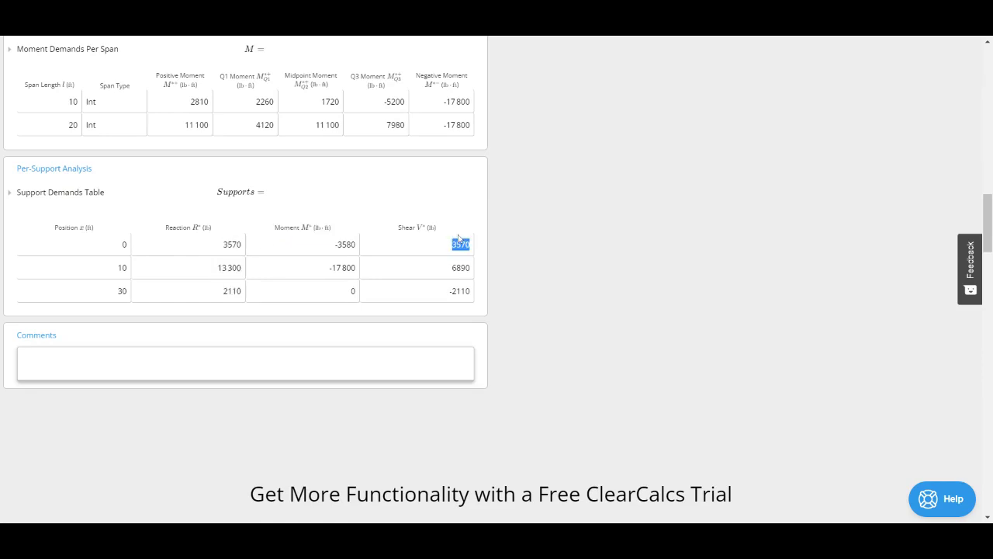
{"action": "left_click", "coordinate": [459, 239]}
{"action": "scroll", "coordinate": [458, 239], "scroll_direction": "up", "scroll_amount": 10}
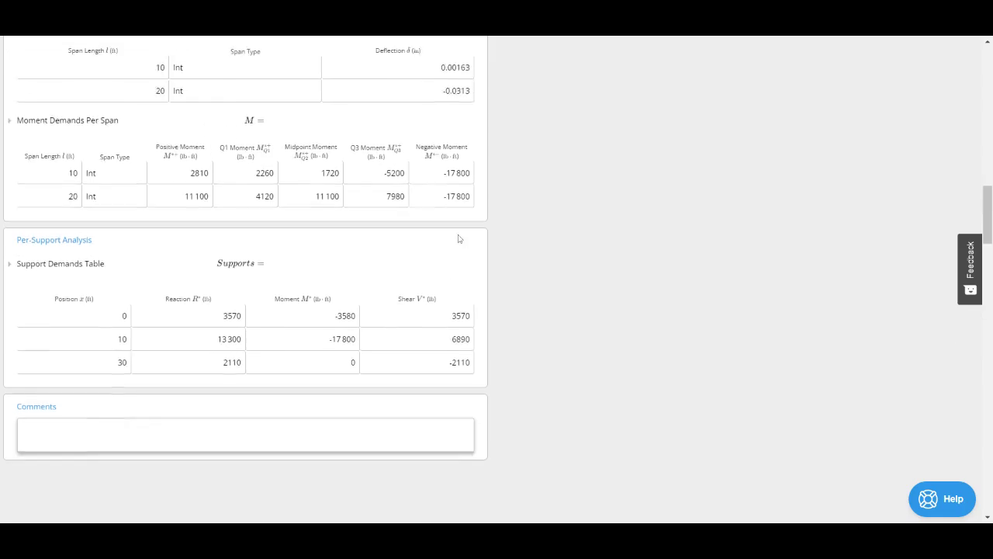
{"action": "scroll", "coordinate": [577, 404], "scroll_direction": "up", "scroll_amount": 10}
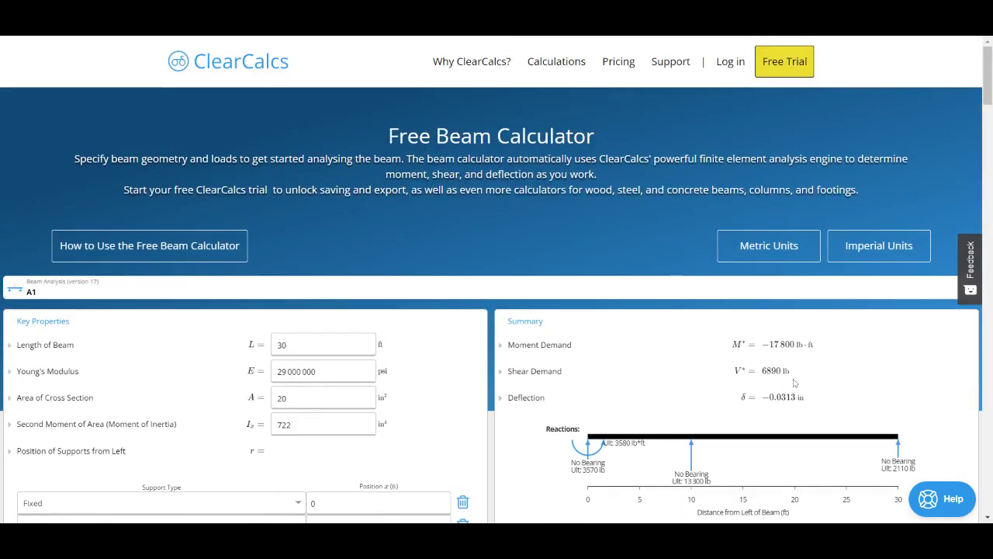
- Browse the instant help answers and draft a support message reading "Hello!", closing the help widget without sending it
{"action": "left_click", "coordinate": [948, 501]}
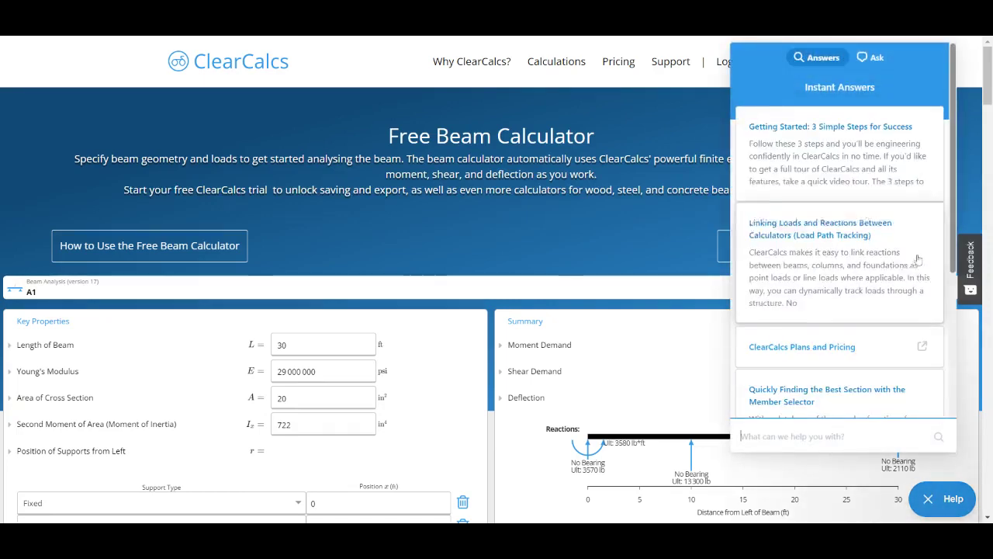
{"action": "scroll", "coordinate": [918, 258], "scroll_direction": "down", "scroll_amount": 3}
{"action": "scroll", "coordinate": [900, 233], "scroll_direction": "up", "scroll_amount": 3}
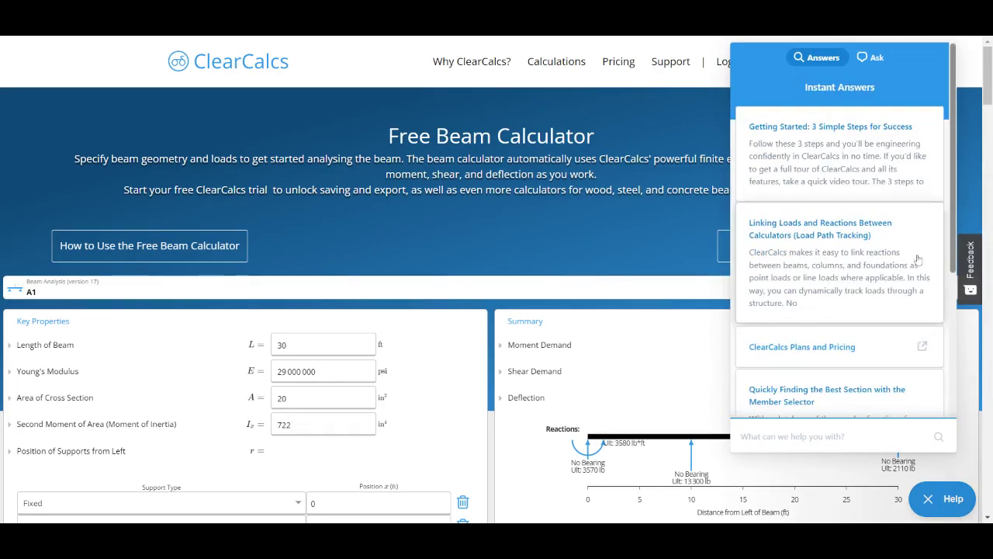
{"action": "left_click", "coordinate": [873, 57]}
{"action": "left_click", "coordinate": [860, 203]}
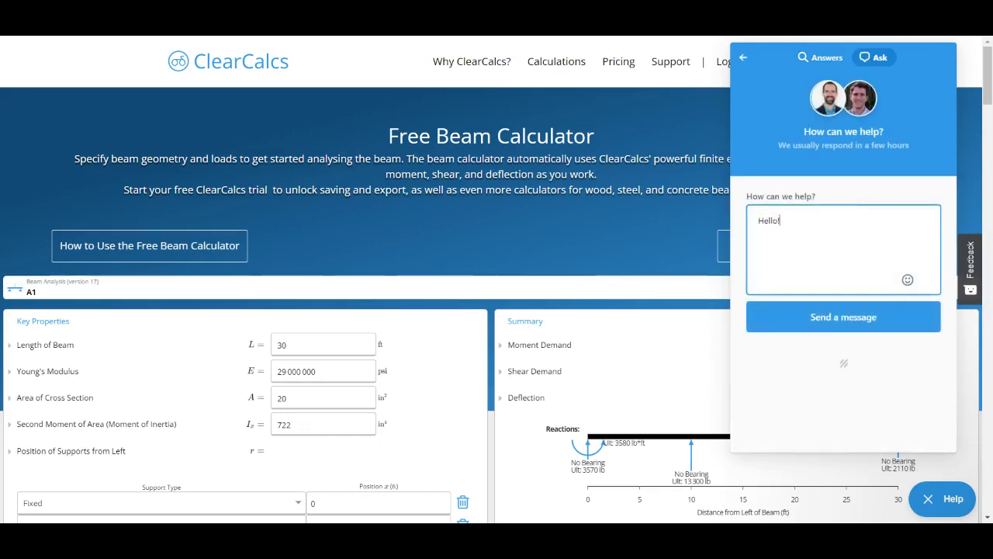
{"action": "left_click", "coordinate": [935, 507]}
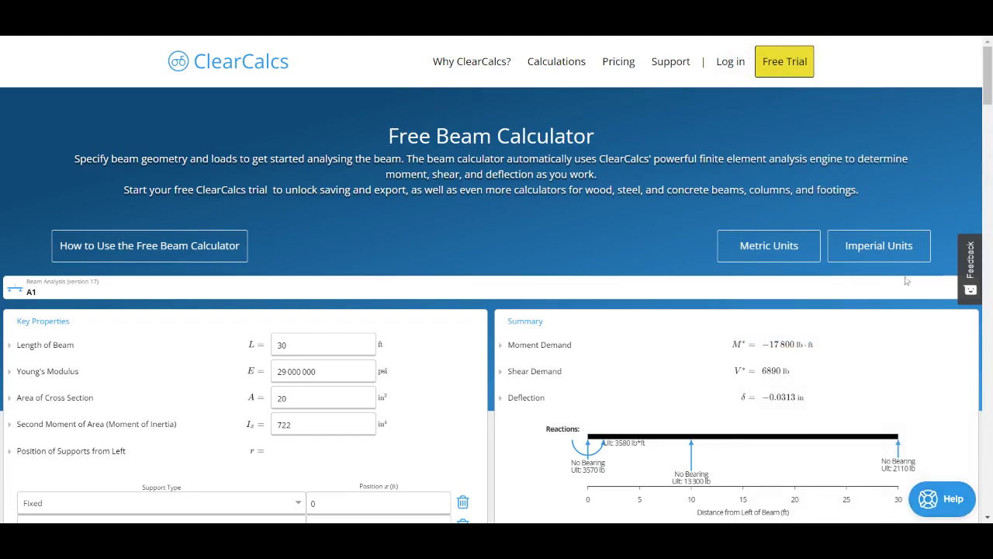